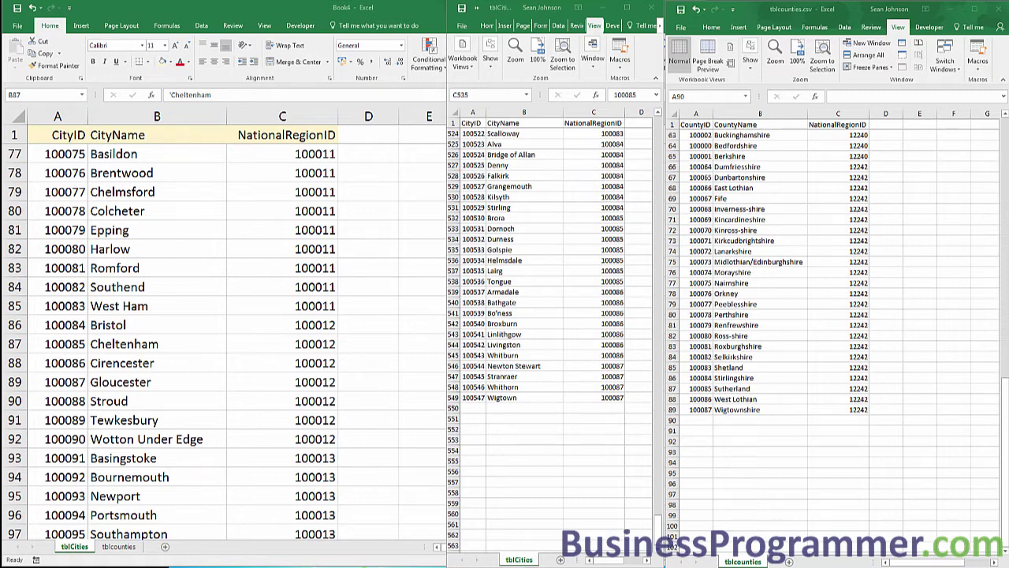
Step: Switch to the Book4 workbook window, bringing it in front of the cities CSV
{"action": "key", "text": "alt+Tab"}
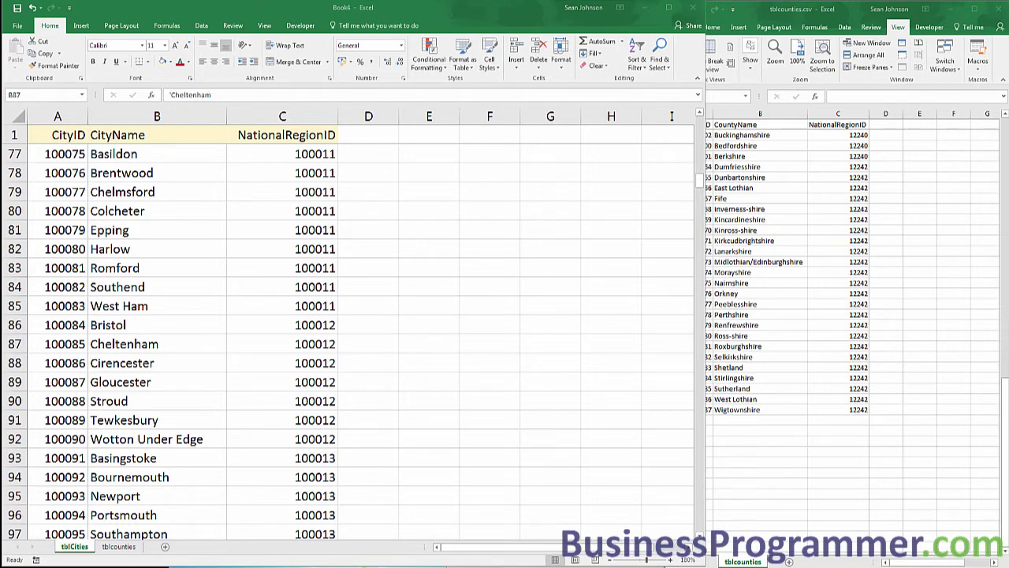
Step: Maximize Book4 and review the CountyID and CountyName entries on the tblcounties sheet
{"action": "left_click", "coordinate": [118, 546]}
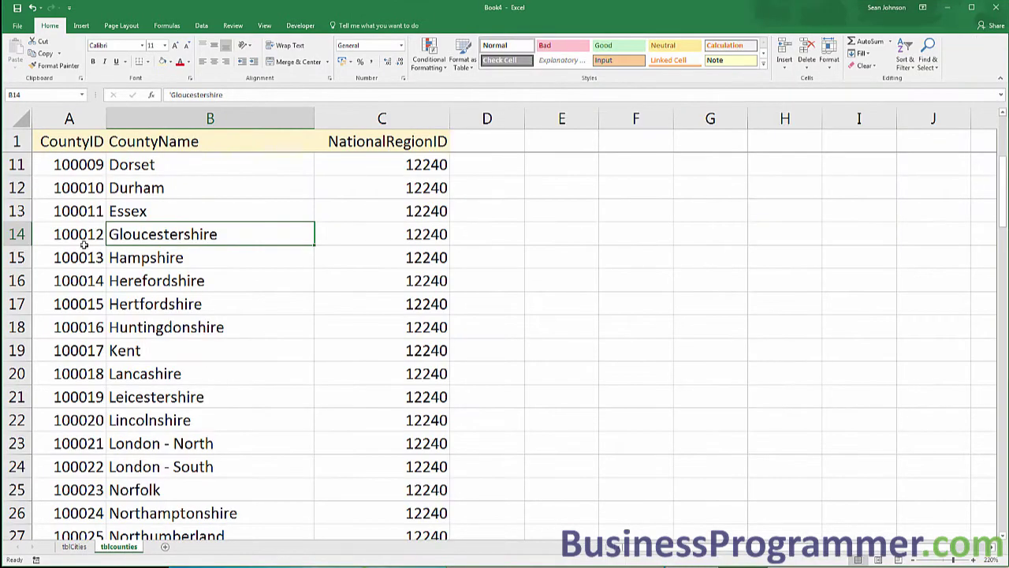
{"action": "left_click", "coordinate": [81, 163]}
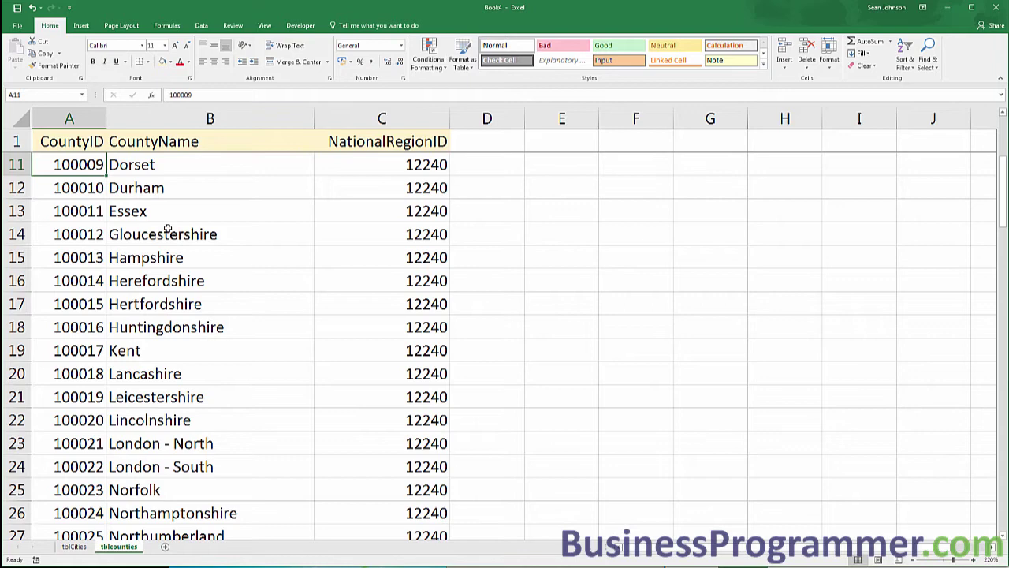
{"action": "key", "text": "ctrl+c"}
{"action": "left_click", "coordinate": [87, 228]}
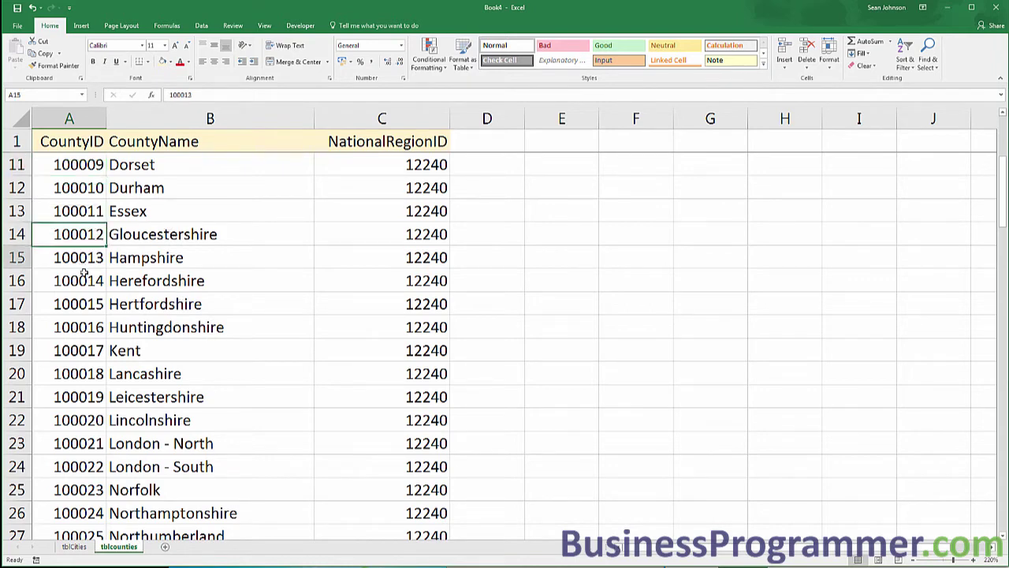
{"action": "left_click", "coordinate": [91, 308]}
{"action": "left_click", "coordinate": [79, 370]}
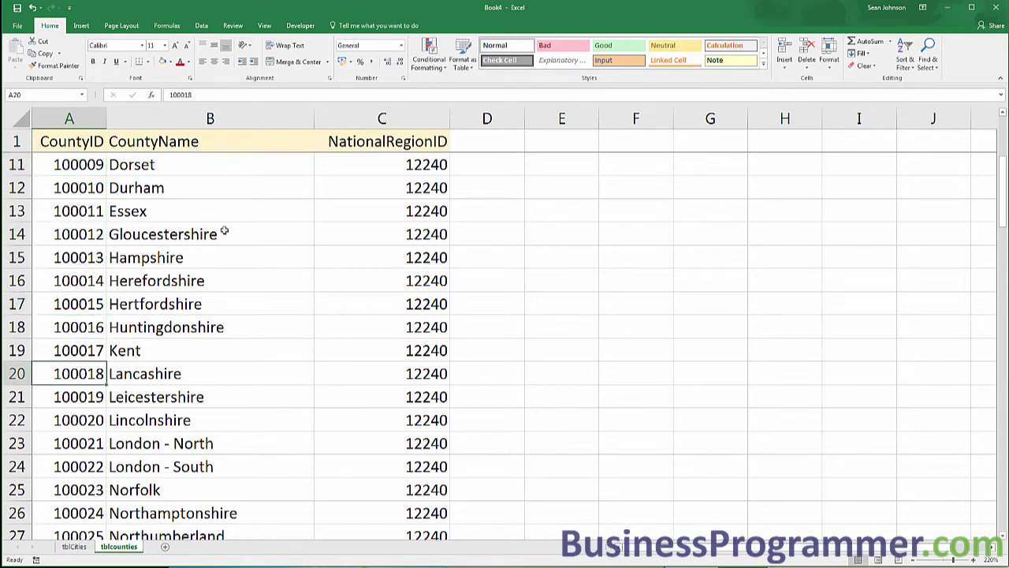
{"action": "left_click", "coordinate": [145, 210]}
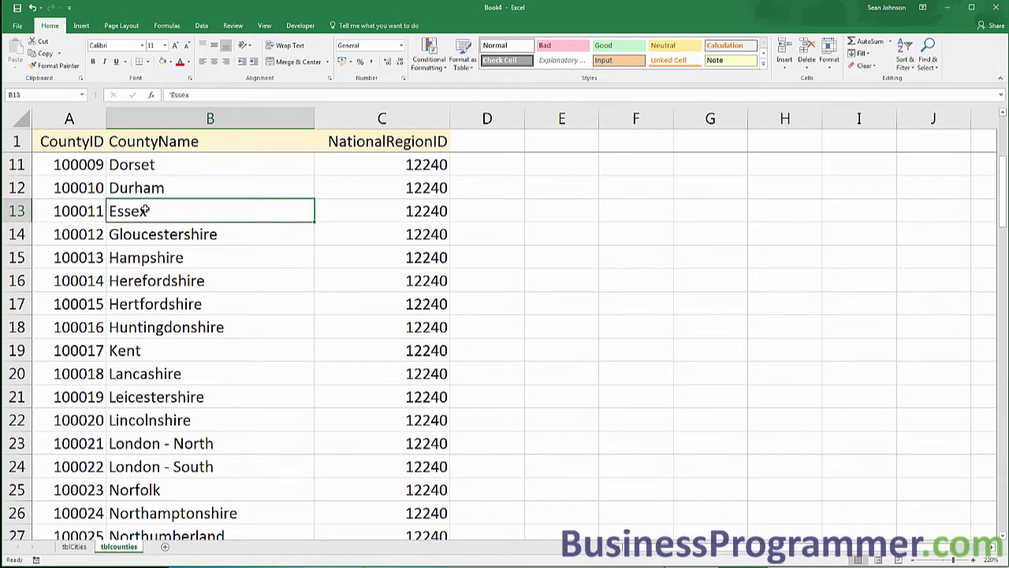
Step: Select the whole county table and name it Counties in the Name Box
{"action": "key", "text": "ctrl+a"}
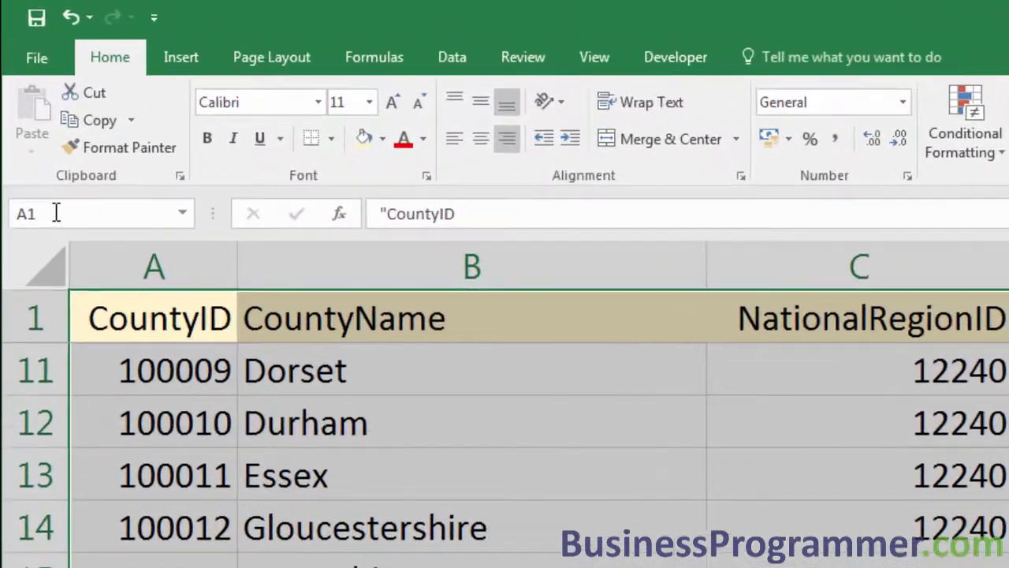
{"action": "left_click", "coordinate": [65, 94]}
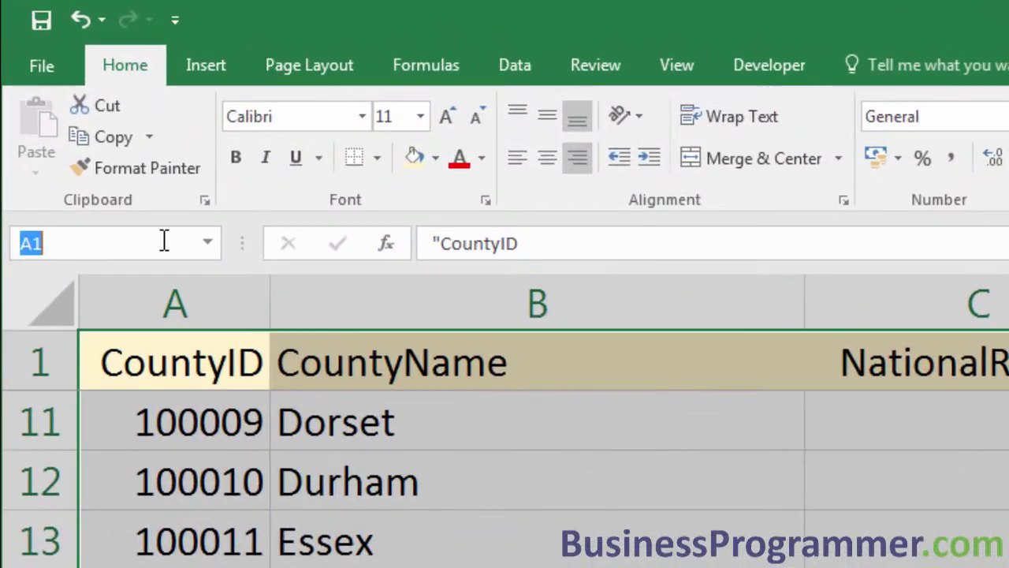
{"action": "type", "text": "Counties"}
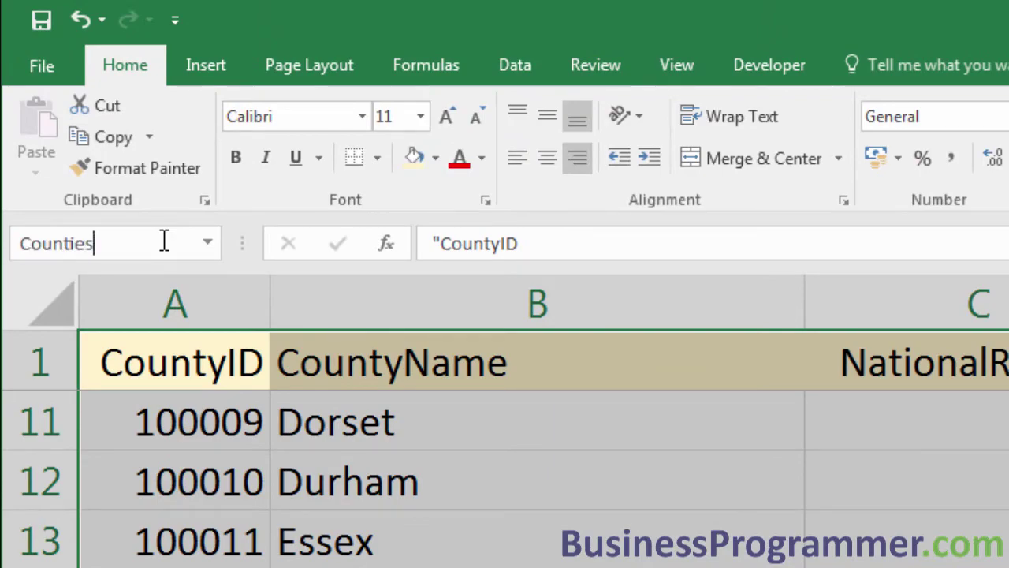
{"action": "key", "text": "Return"}
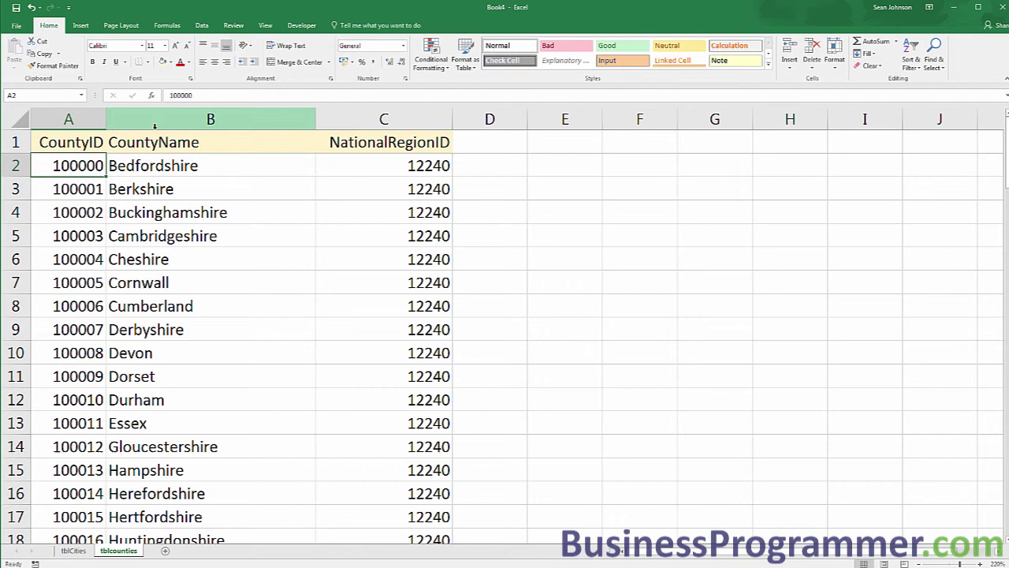
Step: Review the table's columns and Bedfordshire row, then bring up the Go To list of names
{"action": "left_click", "coordinate": [158, 134]}
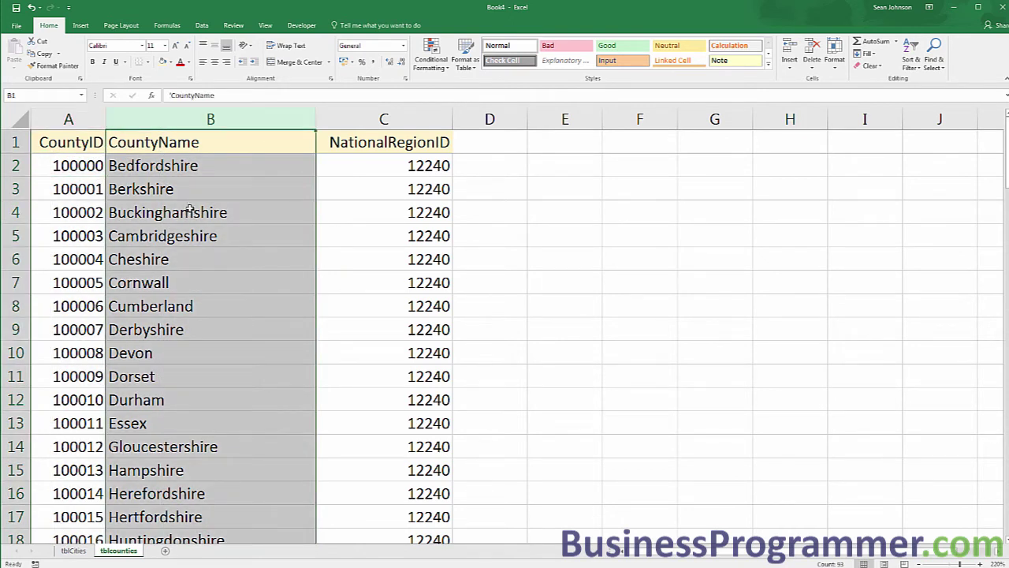
{"action": "left_click", "coordinate": [220, 250]}
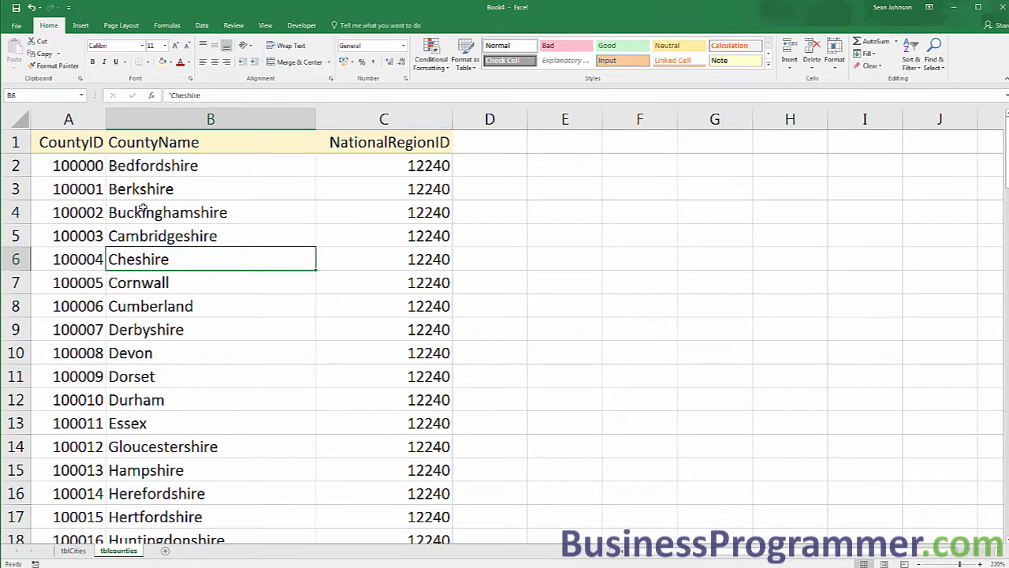
{"action": "key", "text": "ctrl+Home"}
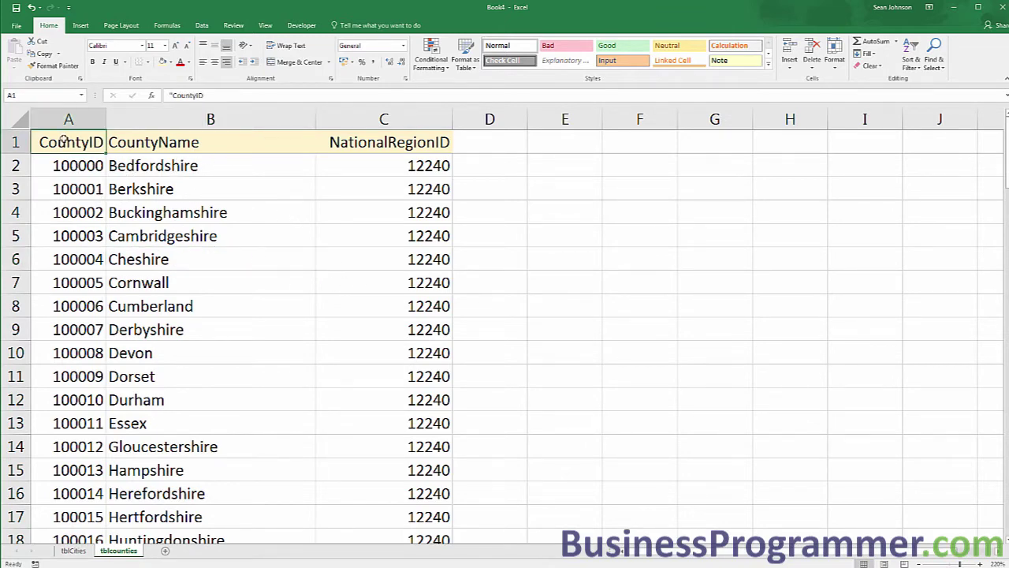
{"action": "left_click_drag", "start_coordinate": [64, 139], "coordinate": [373, 142]}
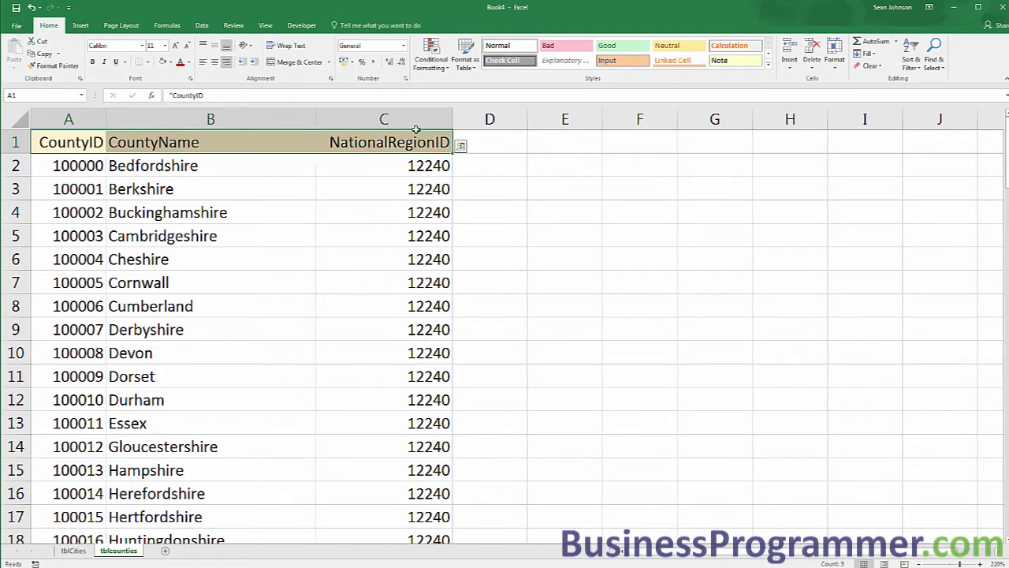
{"action": "left_click", "coordinate": [393, 120]}
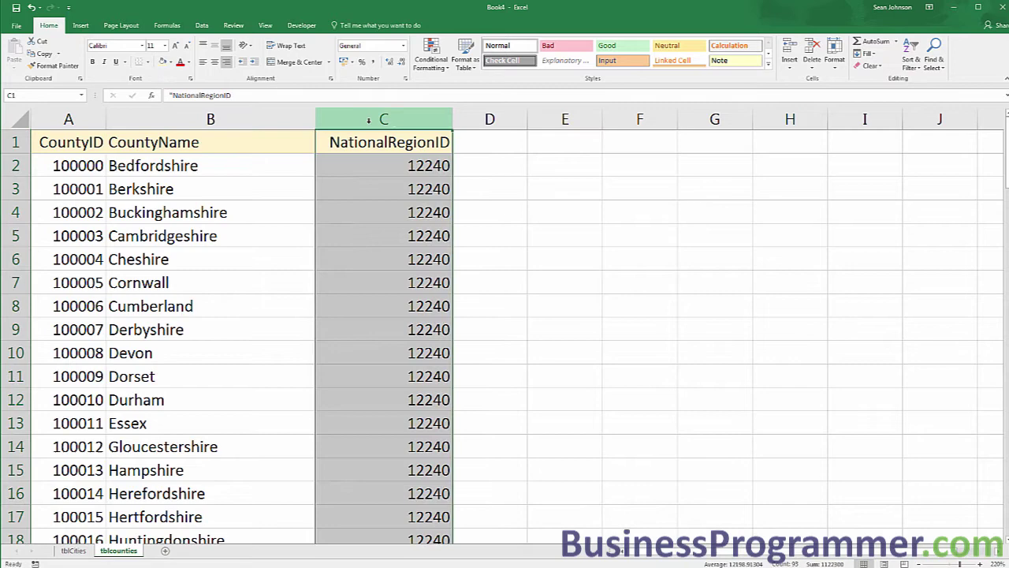
{"action": "left_click", "coordinate": [279, 118]}
{"action": "left_click", "coordinate": [158, 236]}
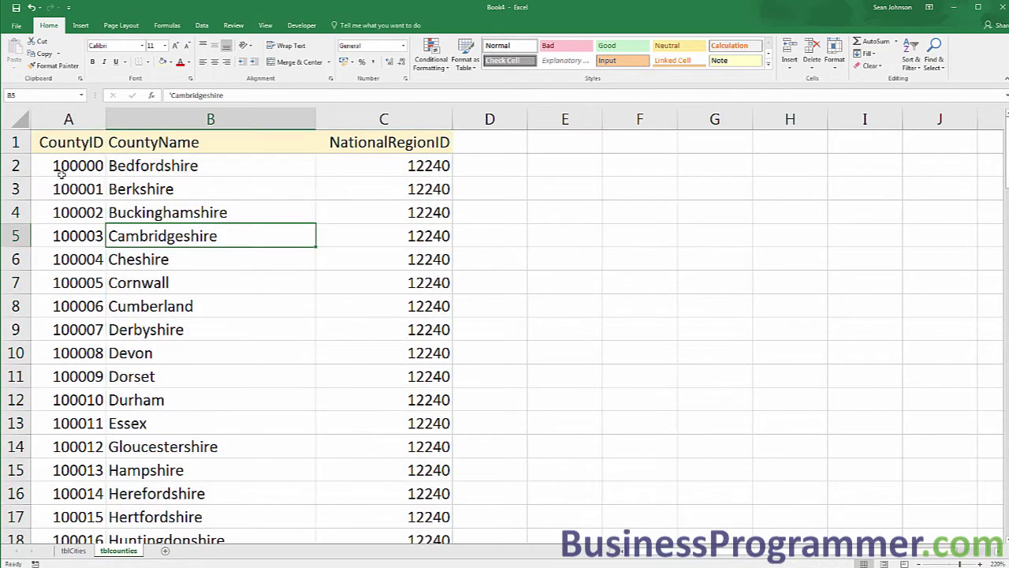
{"action": "left_click_drag", "start_coordinate": [63, 163], "coordinate": [402, 167]}
{"action": "left_click", "coordinate": [158, 330]}
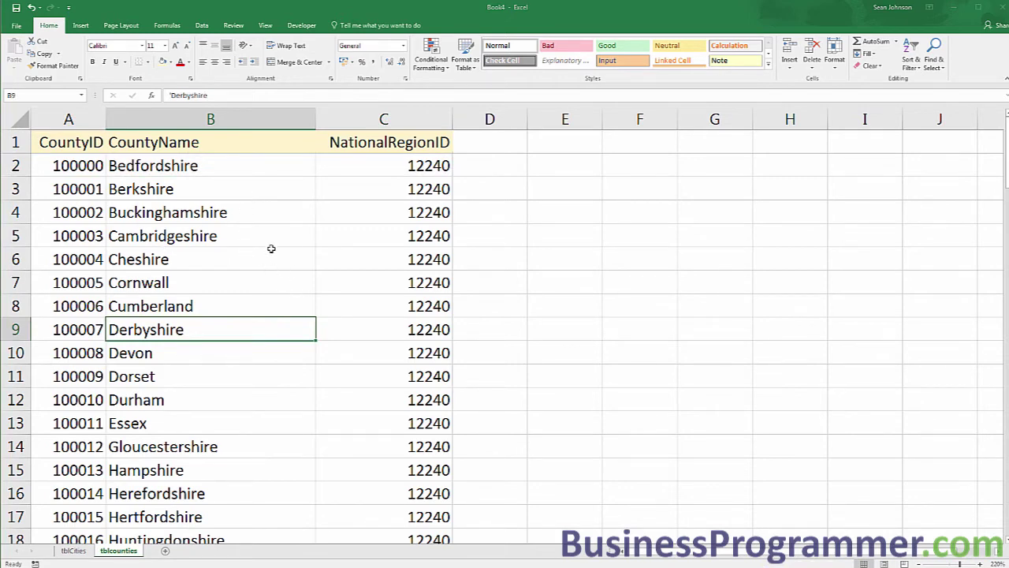
{"action": "key", "text": "F5"}
Step: Go to the Counties range to confirm its extent, then return to tblCities
{"action": "left_click", "coordinate": [160, 131]}
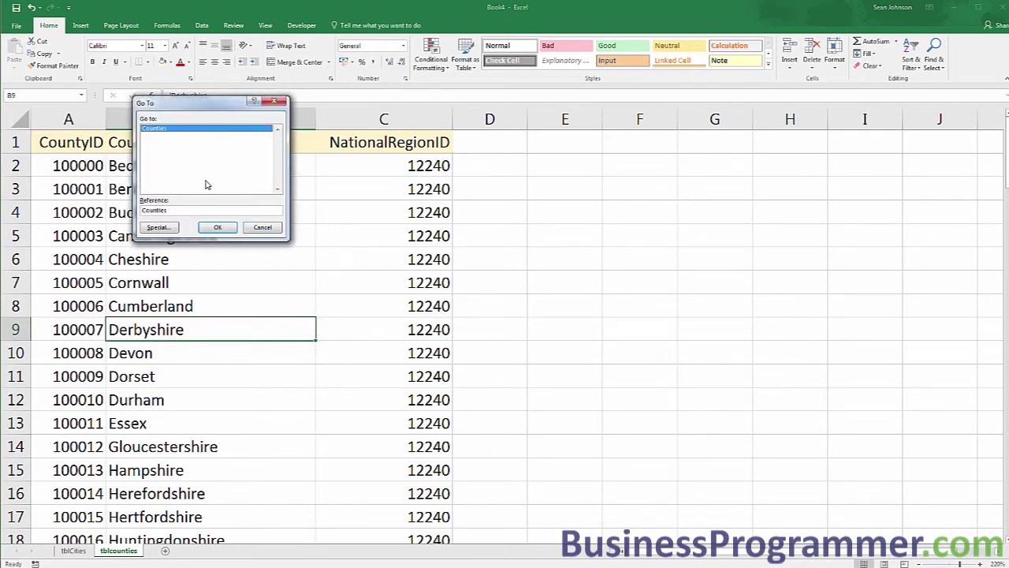
{"action": "left_click", "coordinate": [218, 227]}
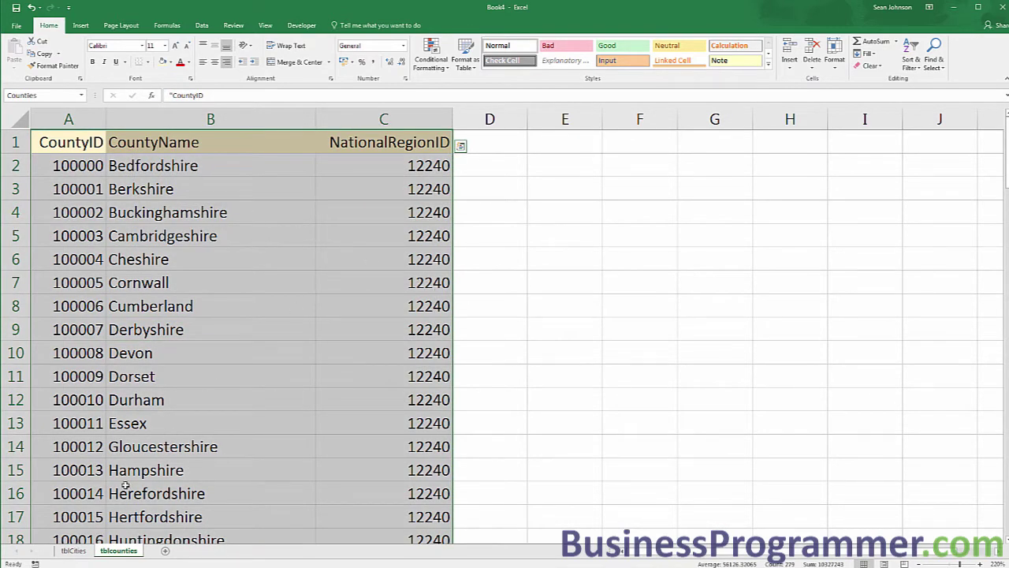
{"action": "left_click", "coordinate": [73, 551]}
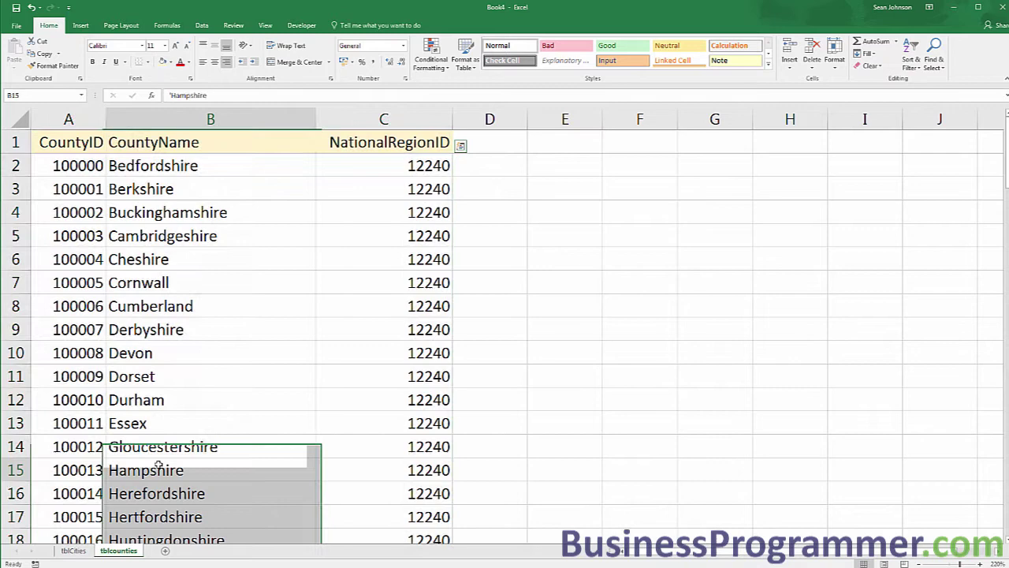
Step: Rename the NationalRegionID heading on tblCities to CountyID
{"action": "key", "text": "ctrl+Home"}
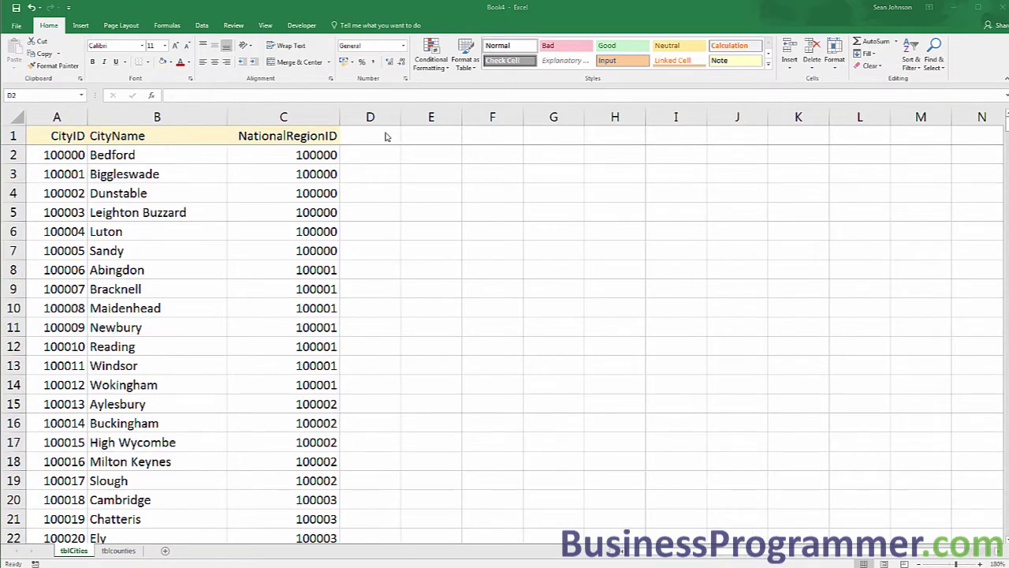
{"action": "left_click", "coordinate": [370, 135]}
{"action": "left_click", "coordinate": [302, 136]}
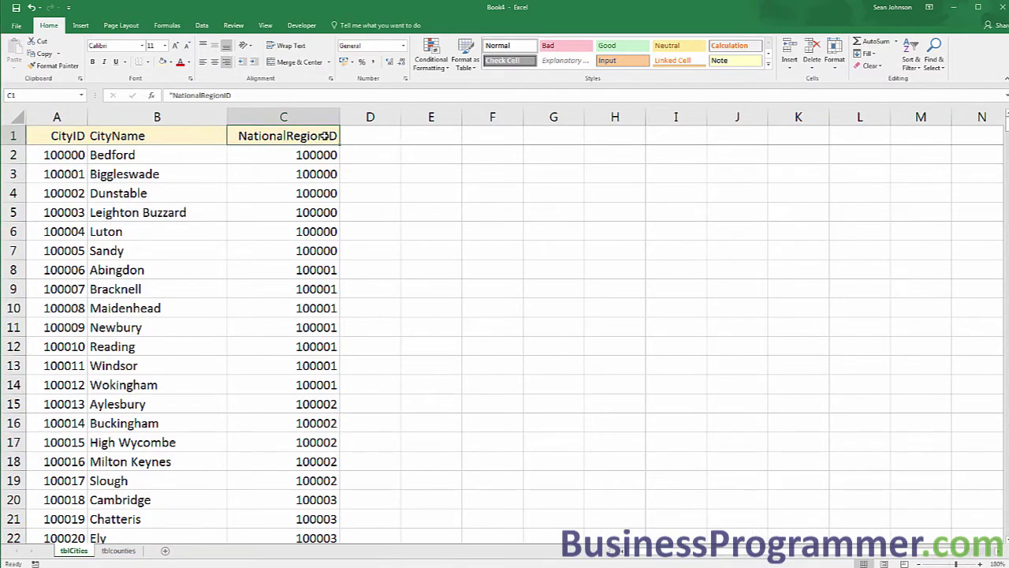
{"action": "type", "text": "CountyI"}
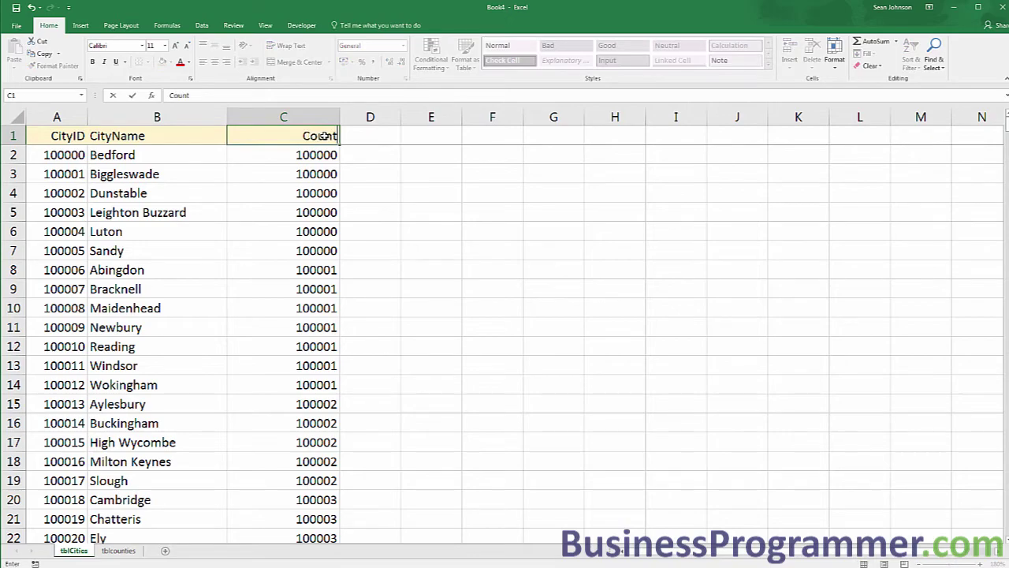
{"action": "type", "text": "D"}
{"action": "key", "text": "BackSpace"}
{"action": "key", "text": "BackSpace"}
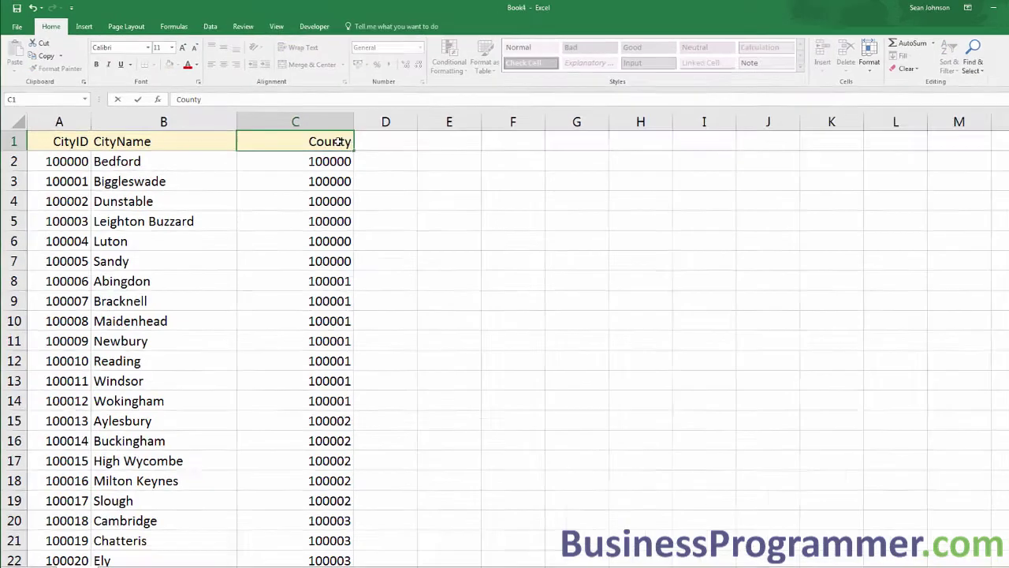
{"action": "type", "text": "ID"}
{"action": "key", "text": "Tab"}
{"action": "key", "text": "Down"}
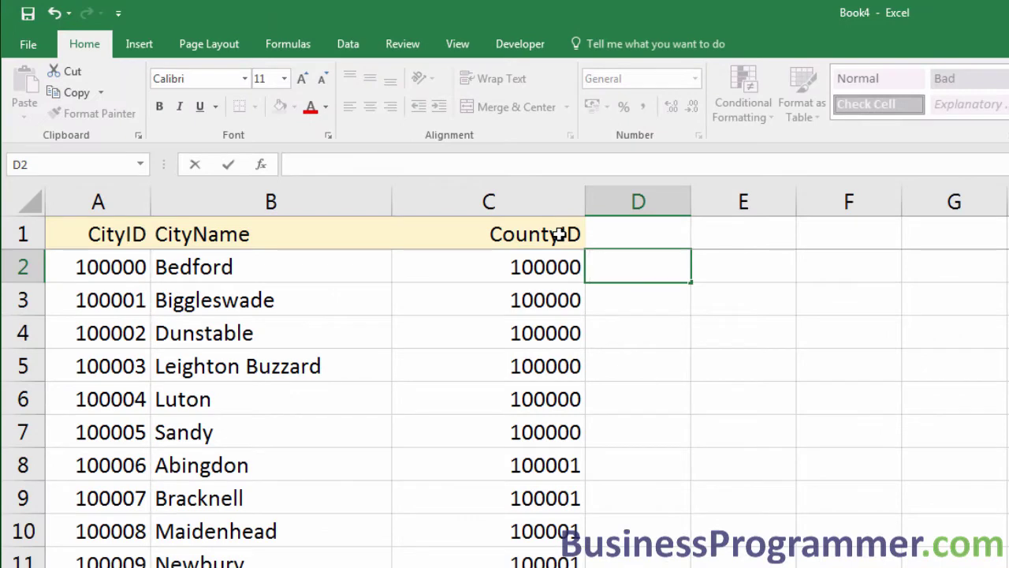
Step: Begin the D2 formula as =vlookup(C2,counties,2, pointing at C2's CountyID
{"action": "type", "text": "=vl"}
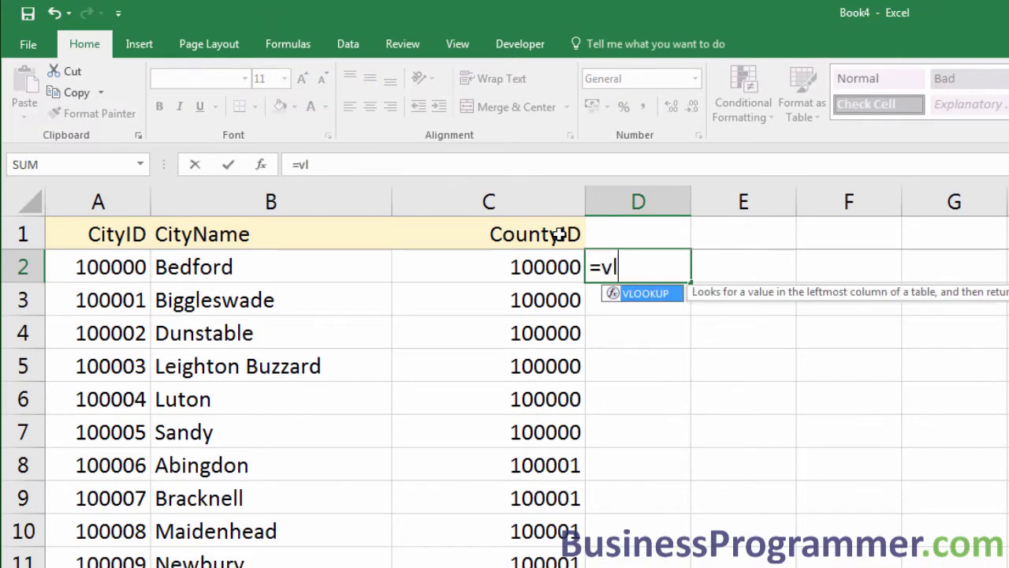
{"action": "type", "text": "ookup("}
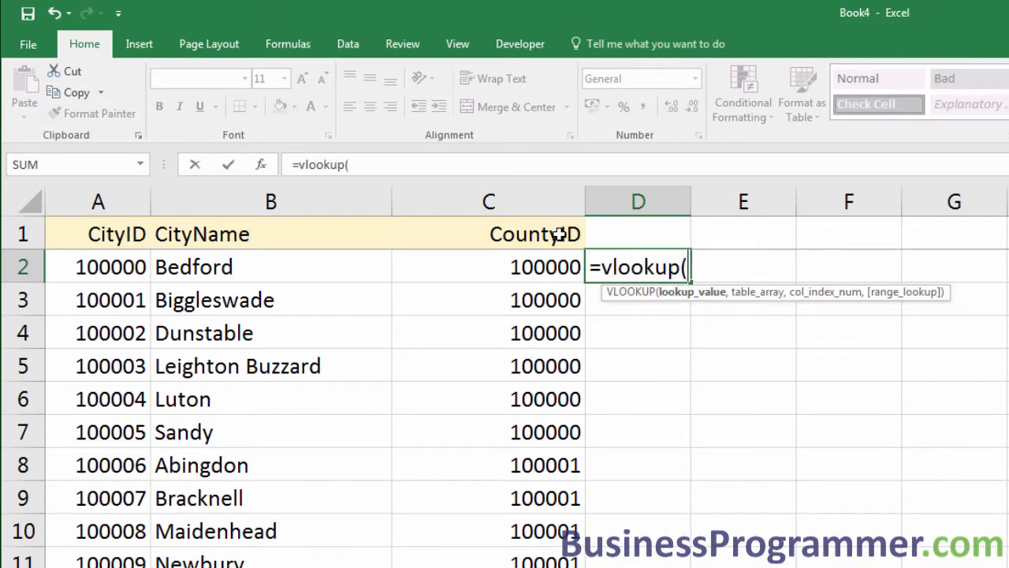
{"action": "key", "text": "Down"}
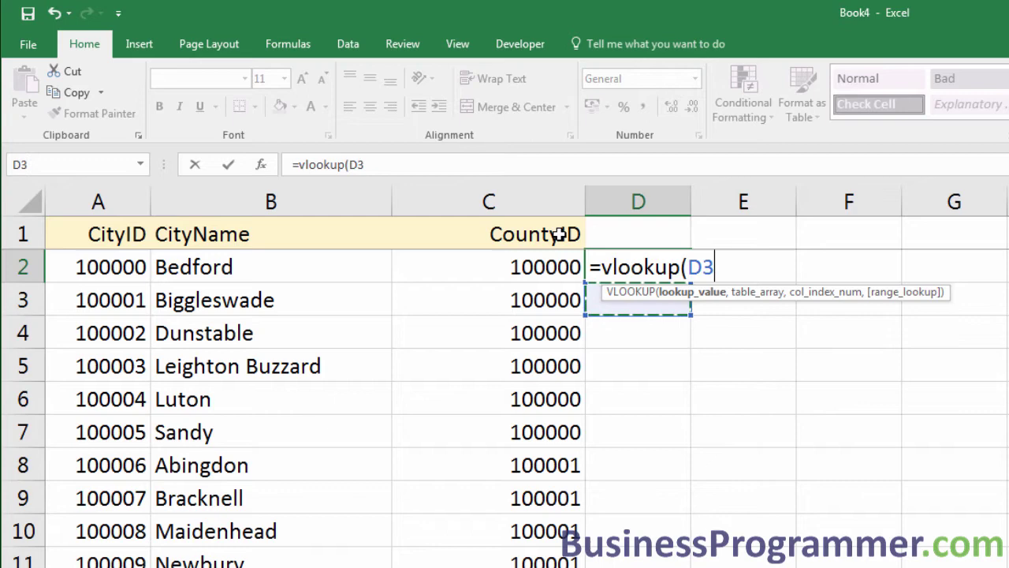
{"action": "key", "text": "Left"}
{"action": "key", "text": "Up"}
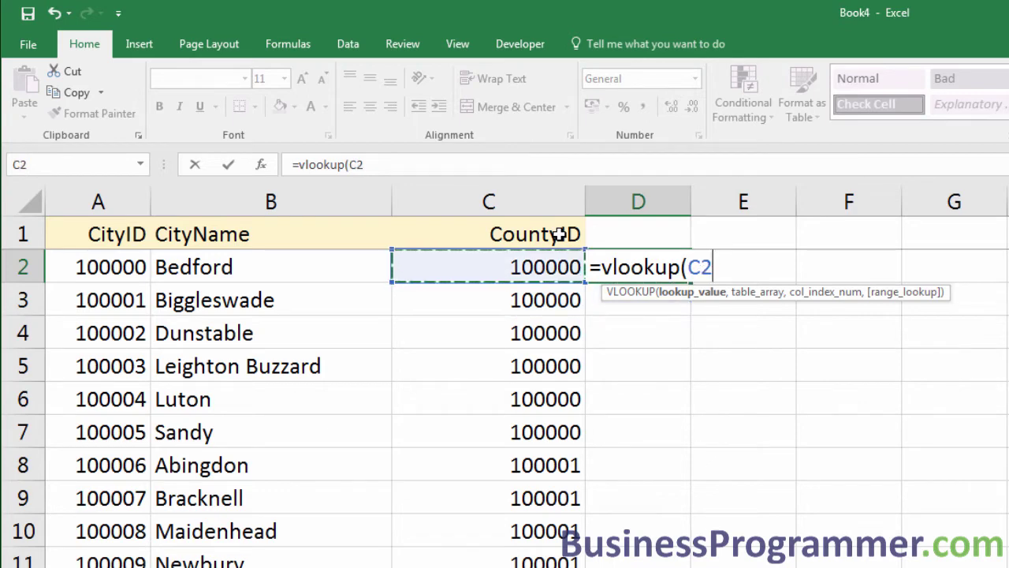
{"action": "type", "text": ","}
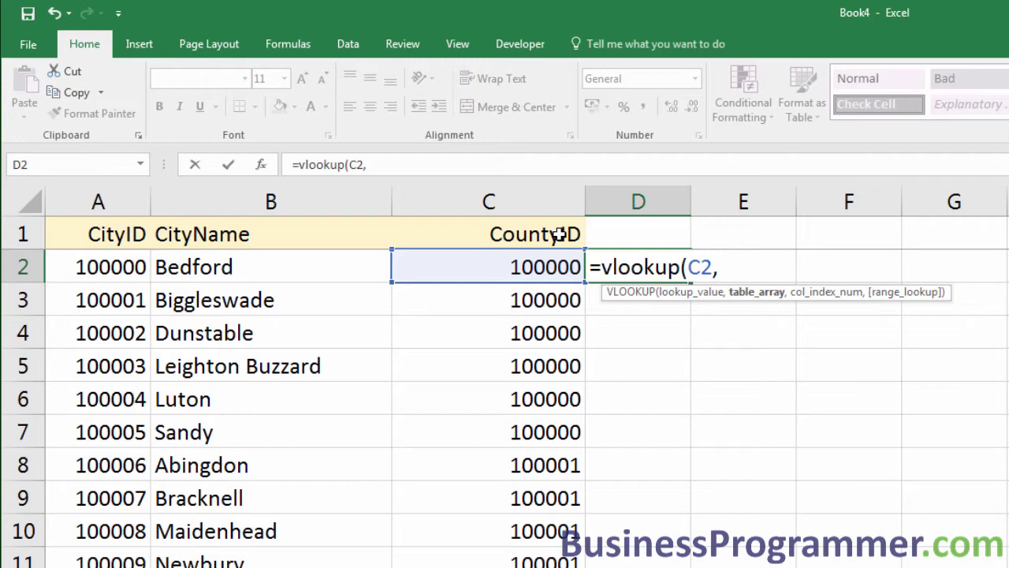
{"action": "type", "text": "countie"}
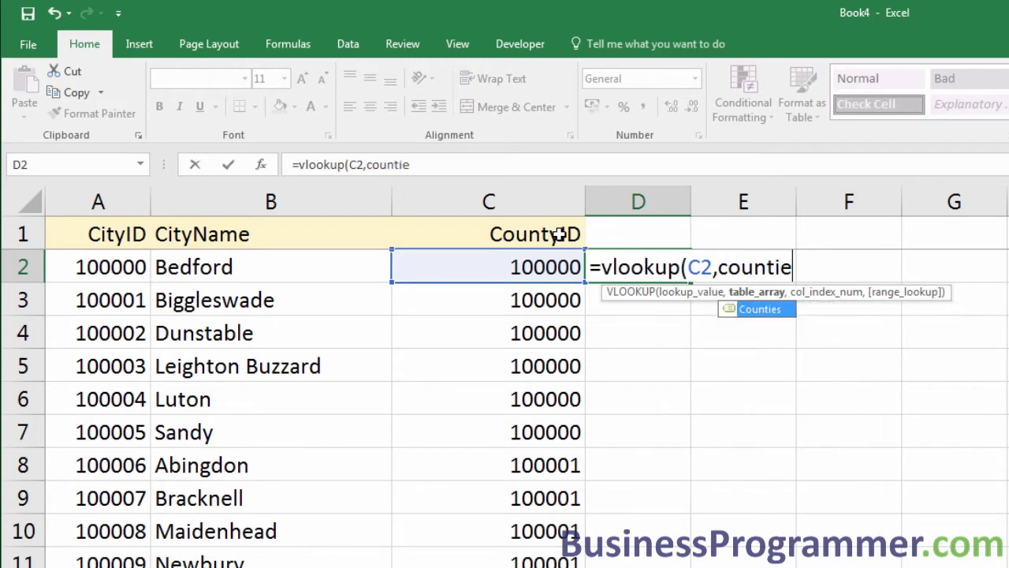
{"action": "type", "text": "s,"}
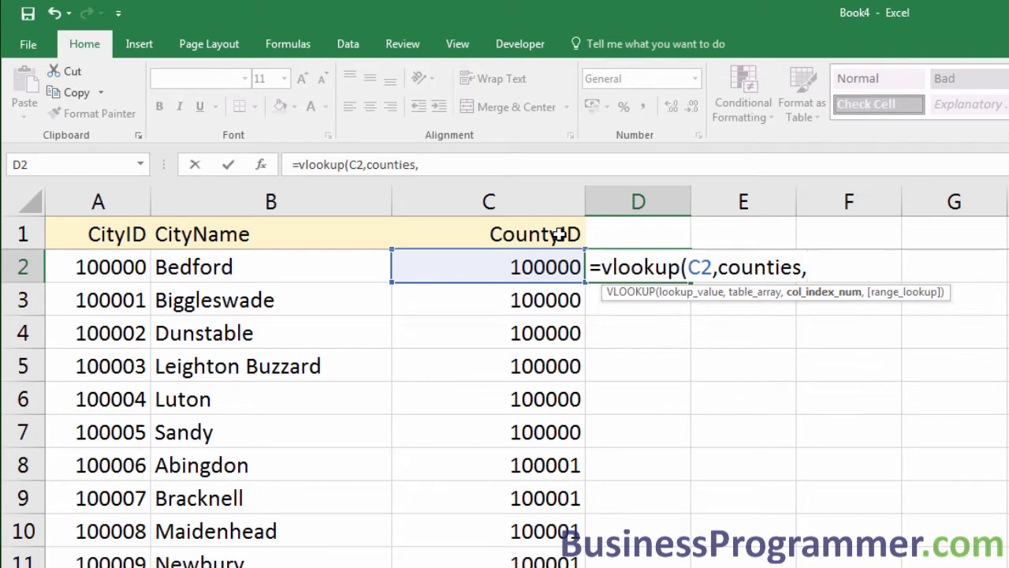
{"action": "type", "text": "2"}
Step: Complete D2 as =vlookup(C2,counties,2,0) with exact match, showing Bedfordshire for Bedford
{"action": "type", "text": ","}
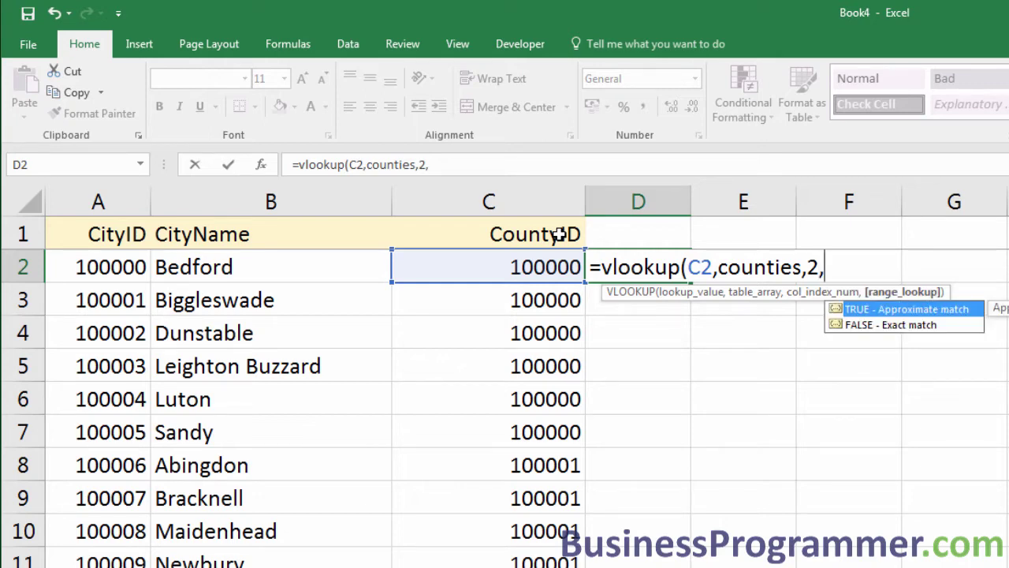
{"action": "key", "text": "Down"}
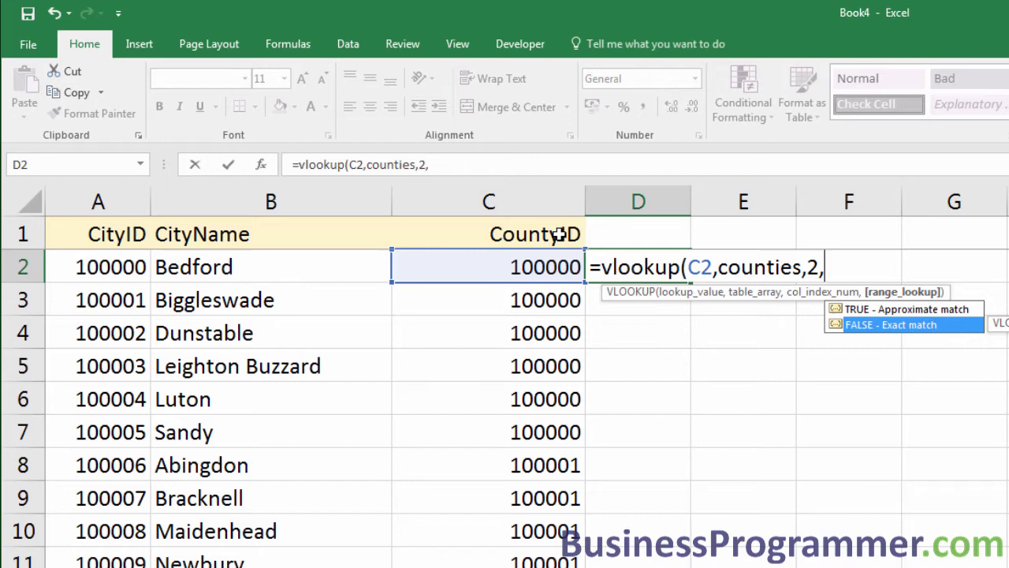
{"action": "type", "text": "0"}
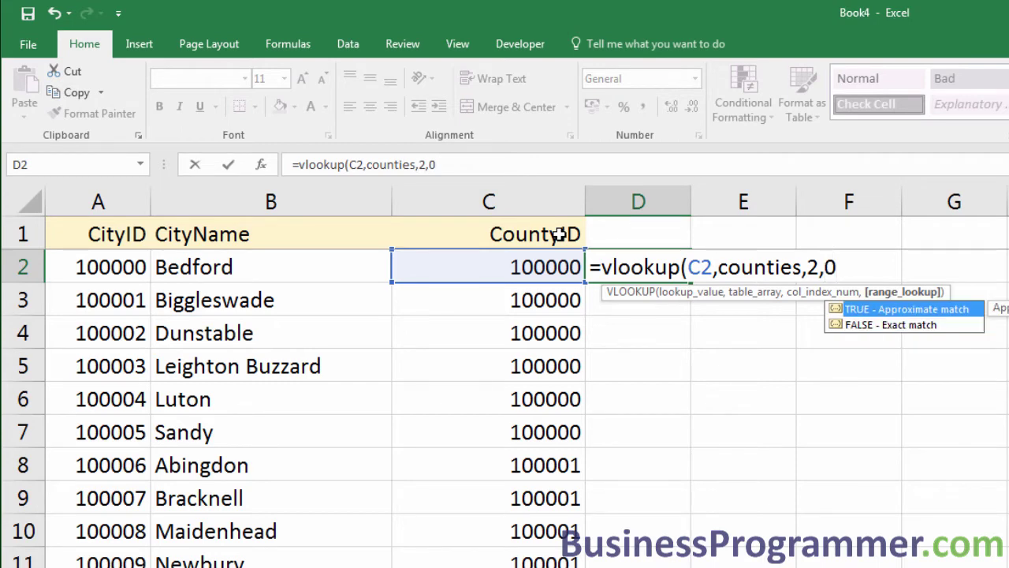
{"action": "type", "text": ")"}
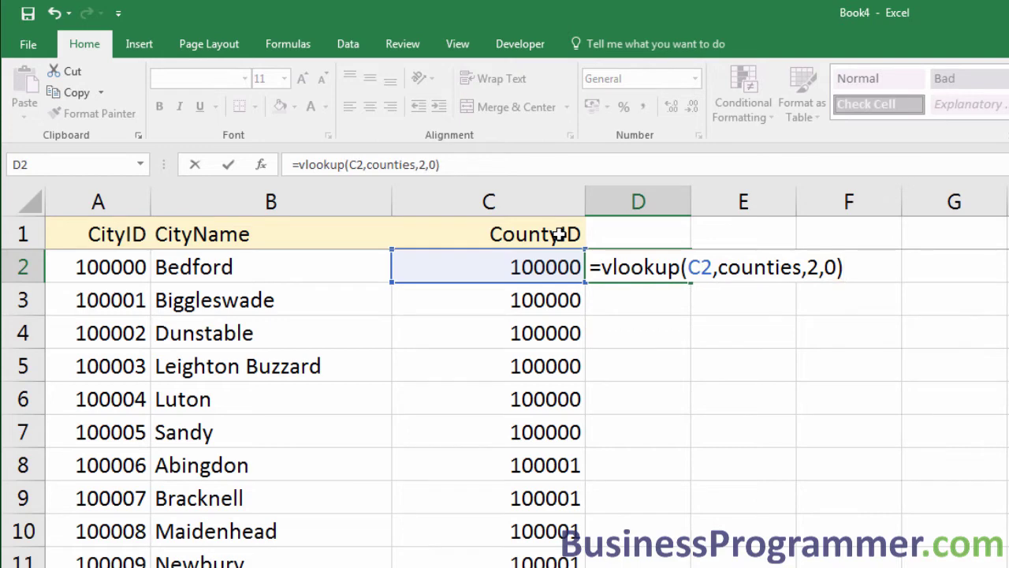
{"action": "key", "text": "Return"}
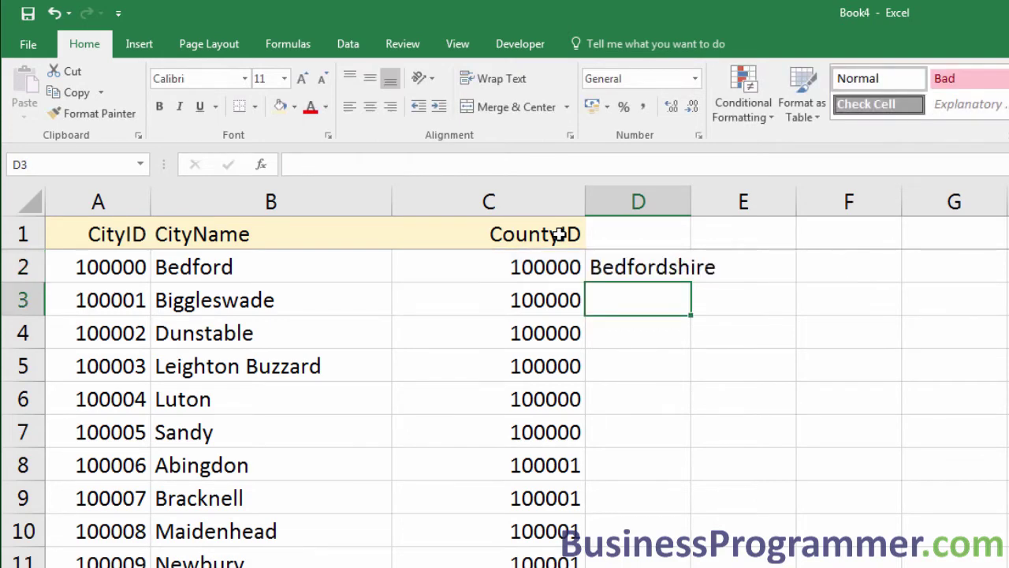
Step: Title D1 'County', fill the lookup down for all cities, and widen column D
{"action": "double_click", "coordinate": [689, 204]}
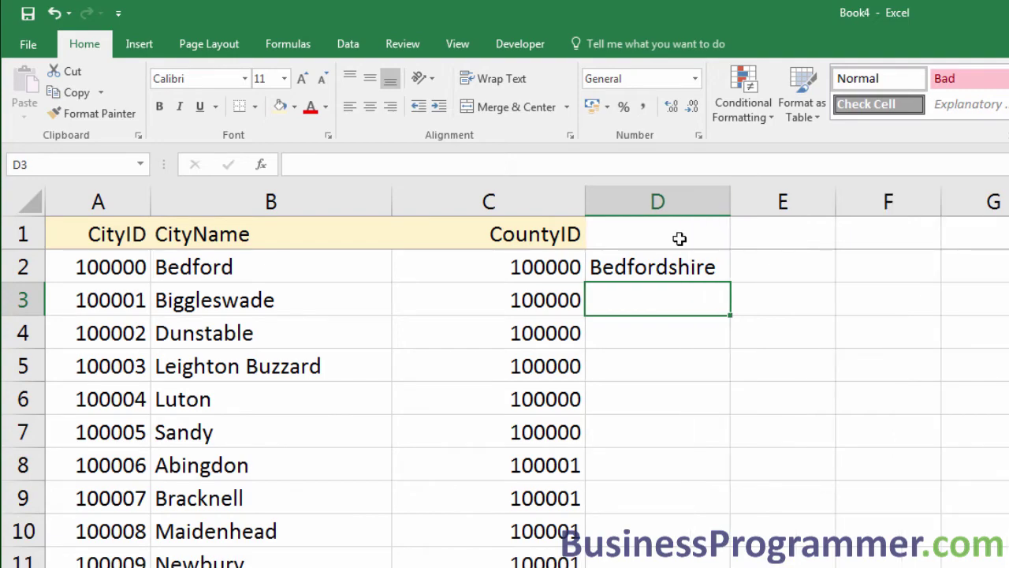
{"action": "left_click", "coordinate": [691, 238]}
{"action": "type", "text": "County"}
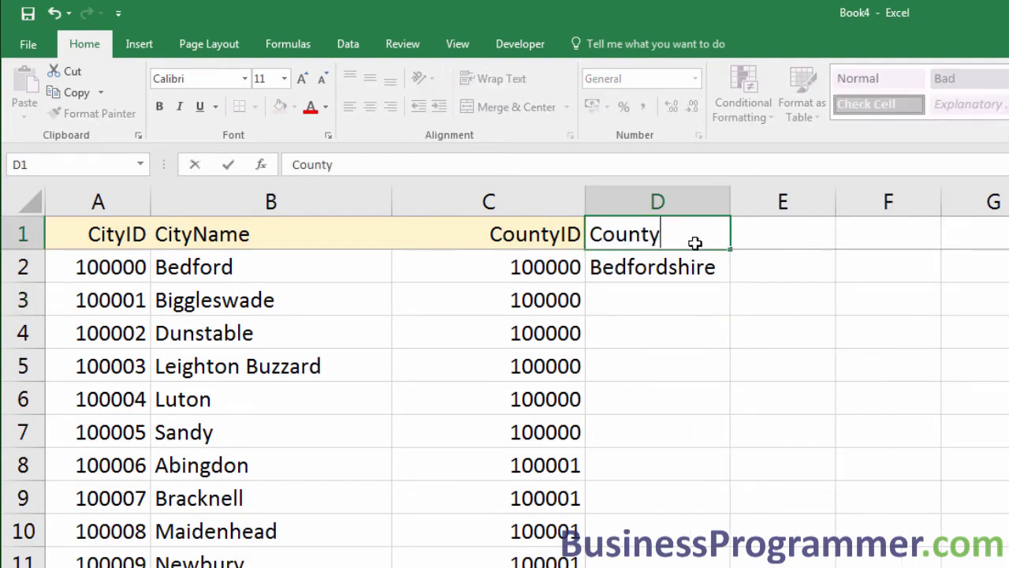
{"action": "key", "text": "Return"}
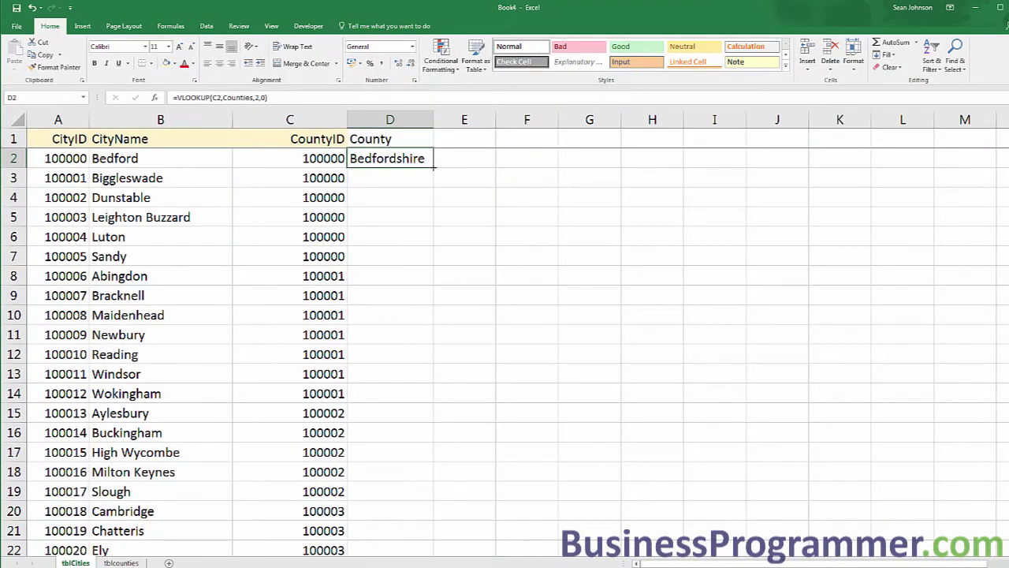
{"action": "double_click", "coordinate": [433, 166]}
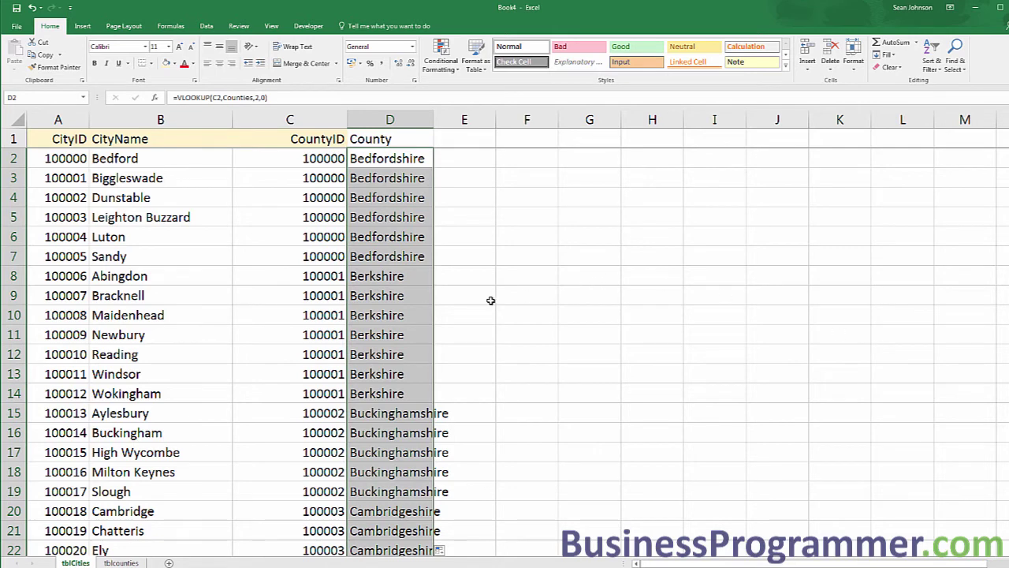
{"action": "left_click_drag", "start_coordinate": [430, 117], "coordinate": [522, 116]}
{"action": "left_click", "coordinate": [410, 314]}
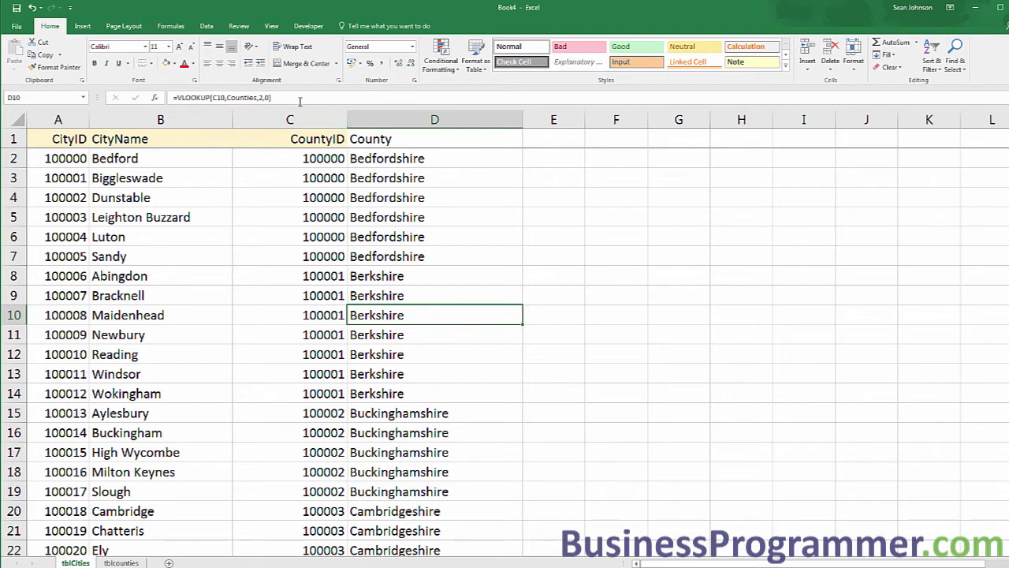
Step: Re-point D10's lookup at the tblcounties county rows and fill it down column D
{"action": "double_click", "coordinate": [238, 96]}
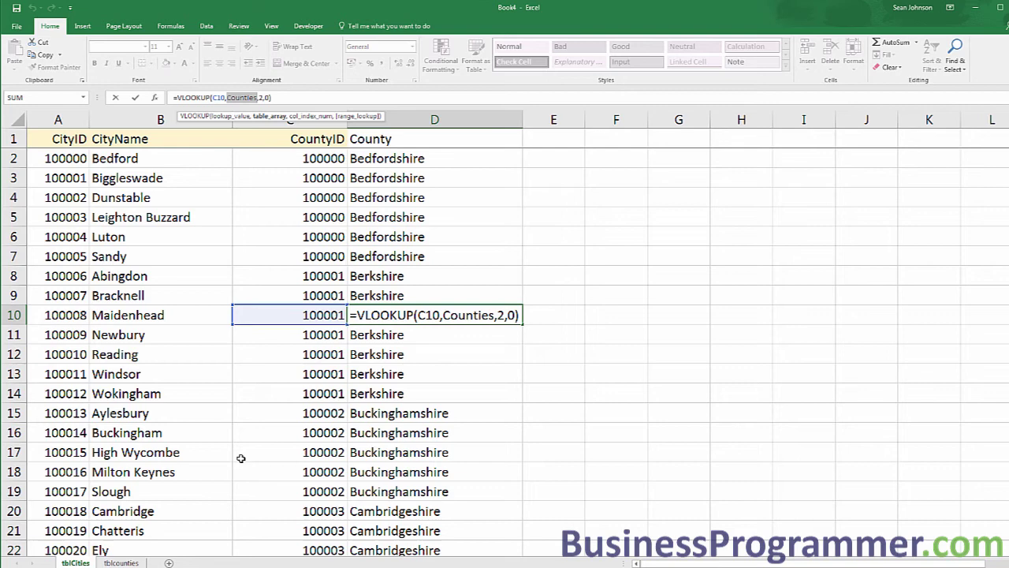
{"action": "left_click", "coordinate": [121, 562]}
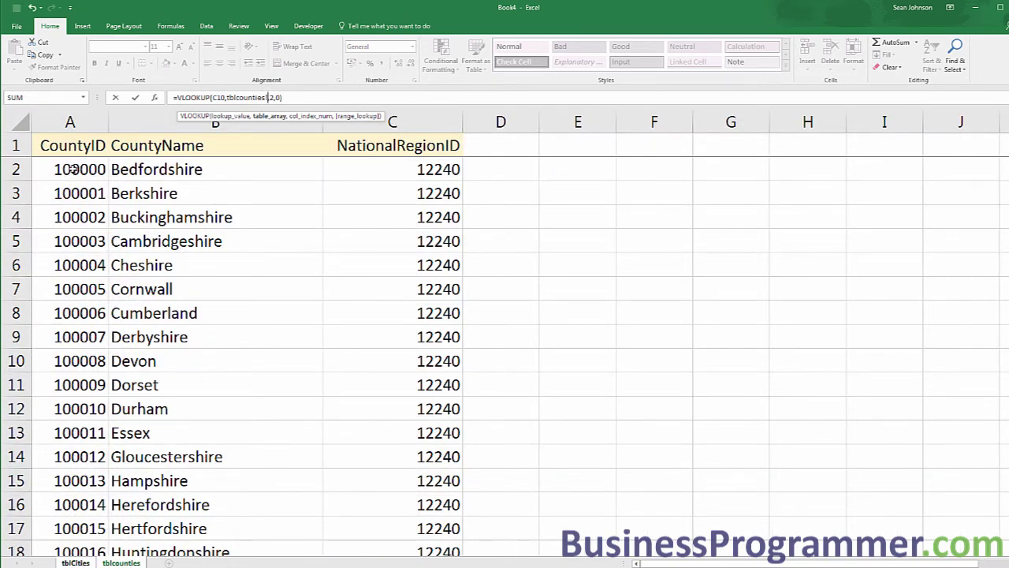
{"action": "left_click_drag", "start_coordinate": [75, 168], "coordinate": [409, 490]}
{"action": "key", "text": "Return"}
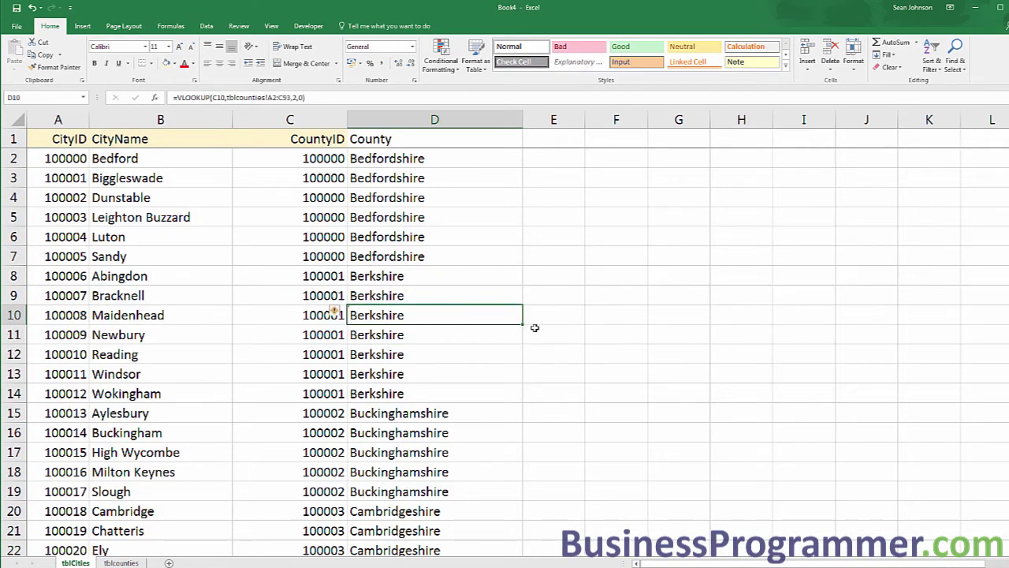
{"action": "double_click", "coordinate": [523, 323]}
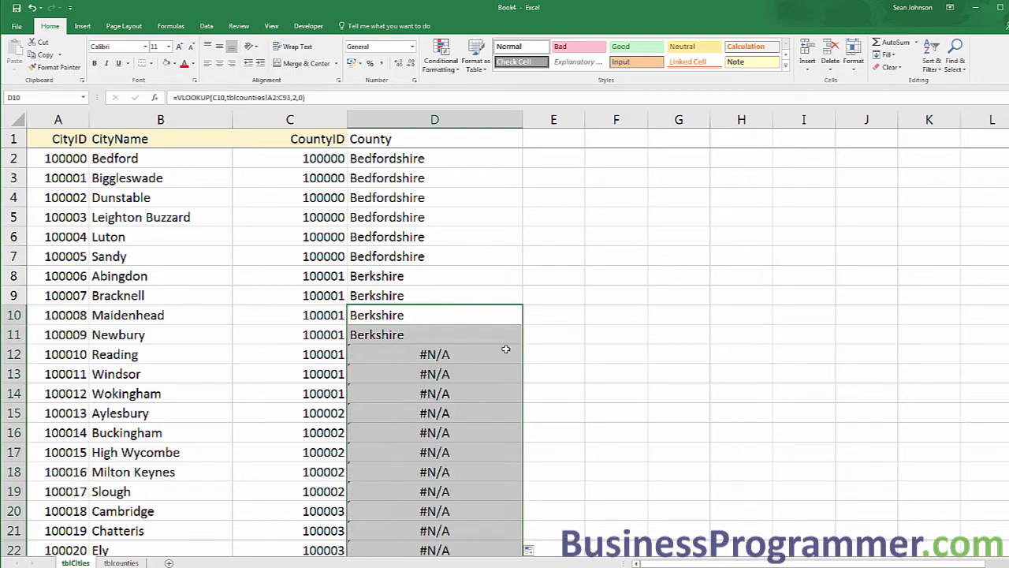
Step: Check the D10–D15 formulas to find the shifting lookup range causing #N/A
{"action": "left_click", "coordinate": [448, 359]}
{"action": "left_click", "coordinate": [429, 335]}
{"action": "left_click", "coordinate": [429, 317]}
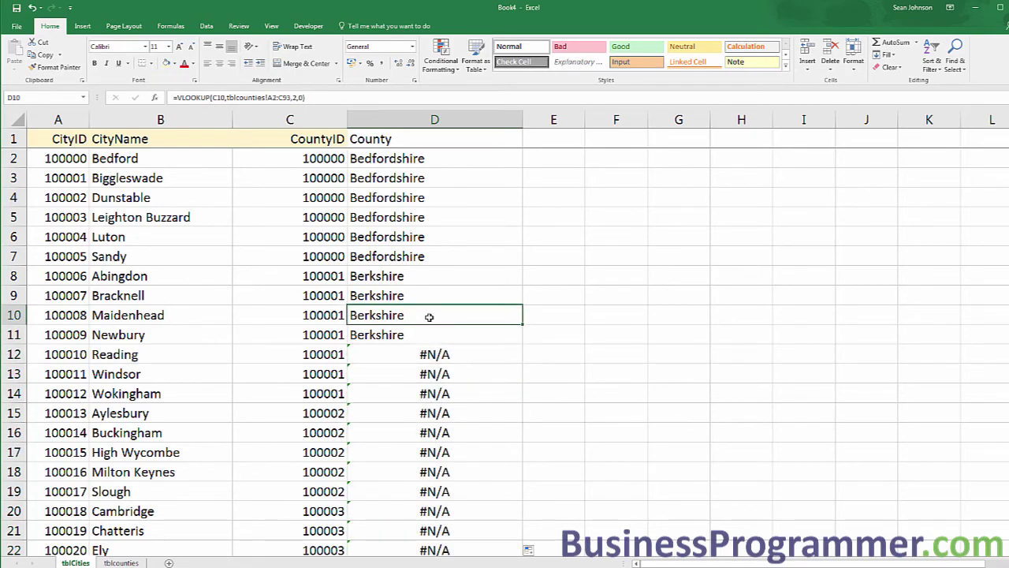
{"action": "left_click", "coordinate": [429, 334]}
{"action": "left_click", "coordinate": [429, 354]}
{"action": "left_click", "coordinate": [429, 374]}
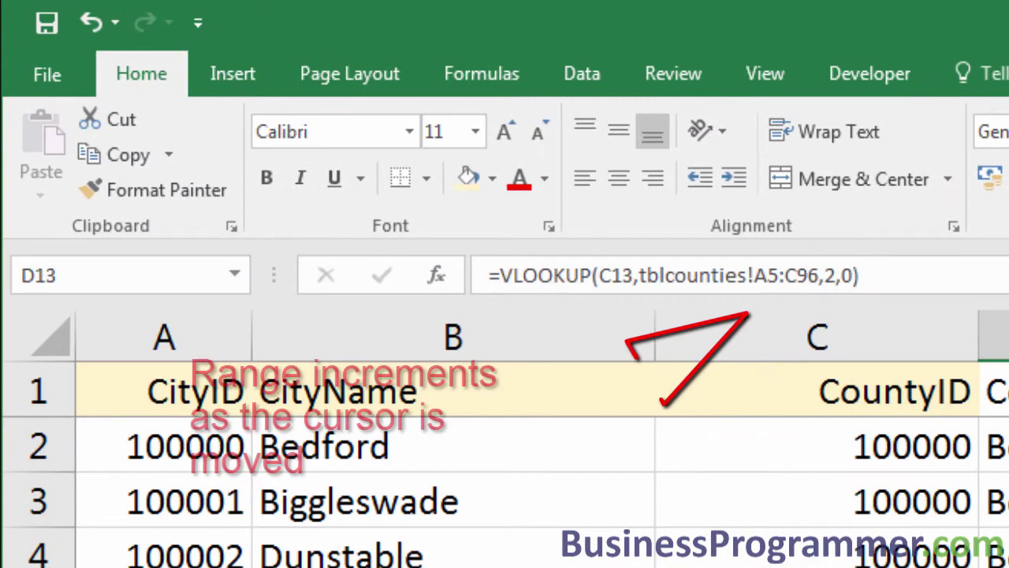
{"action": "left_click", "coordinate": [429, 393]}
{"action": "key", "text": "Down"}
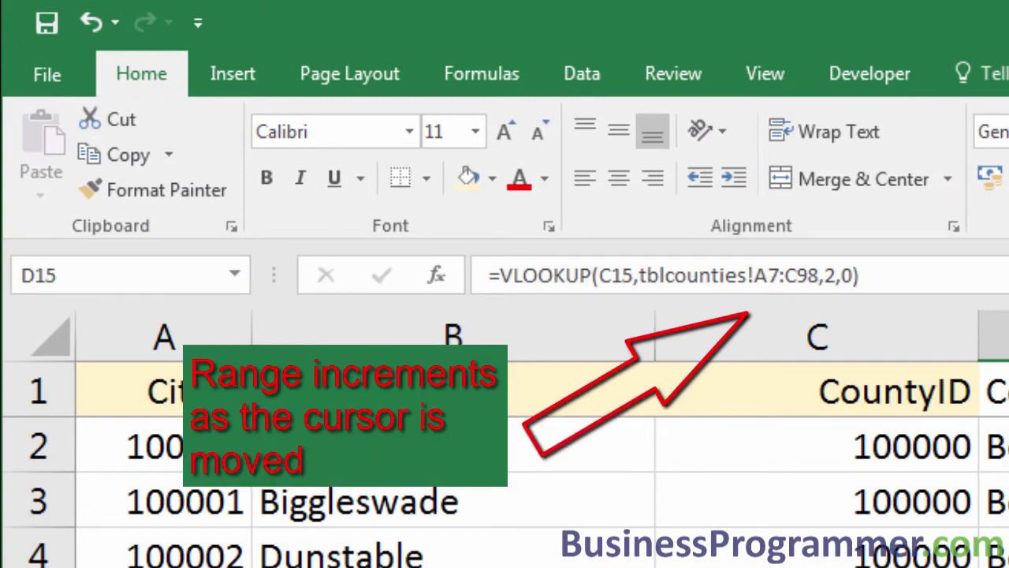
{"action": "key", "text": "Down"}
{"action": "key", "text": "Down"}
{"action": "key", "text": "Up"}
{"action": "key", "text": "Up"}
{"action": "key", "text": "Up"}
{"action": "key", "text": "Up"}
{"action": "key", "text": "Up"}
{"action": "key", "text": "Up"}
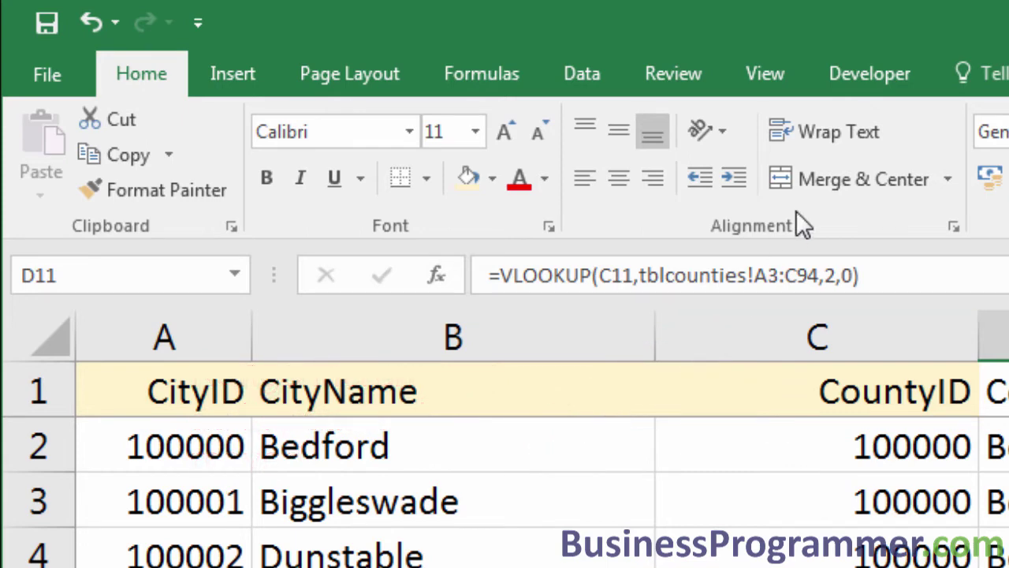
Step: Make D11's lookup range absolute as $A$3:$C$94 and confirm the formula
{"action": "left_click_drag", "start_coordinate": [755, 274], "coordinate": [822, 273]}
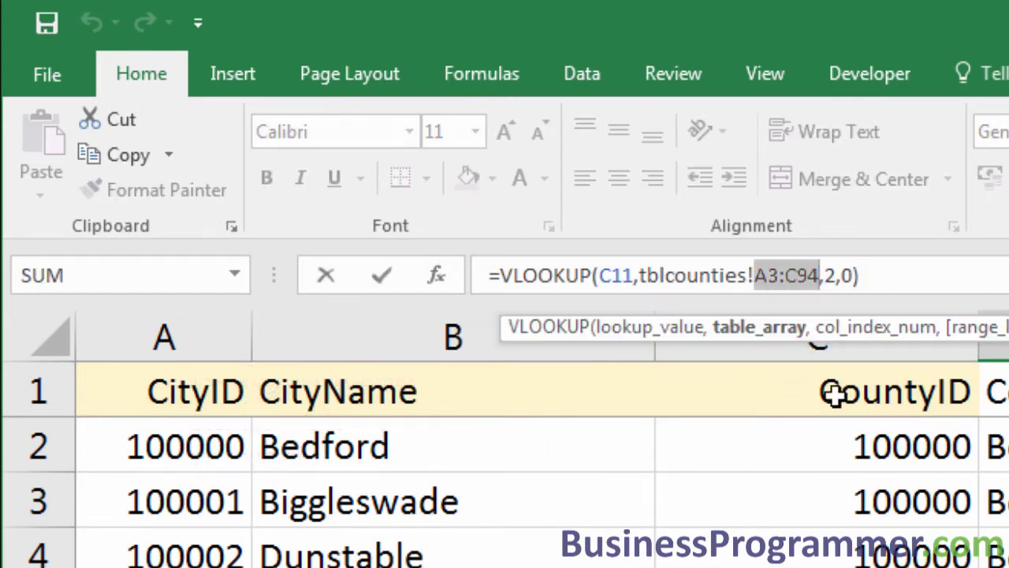
{"action": "key", "text": "F4"}
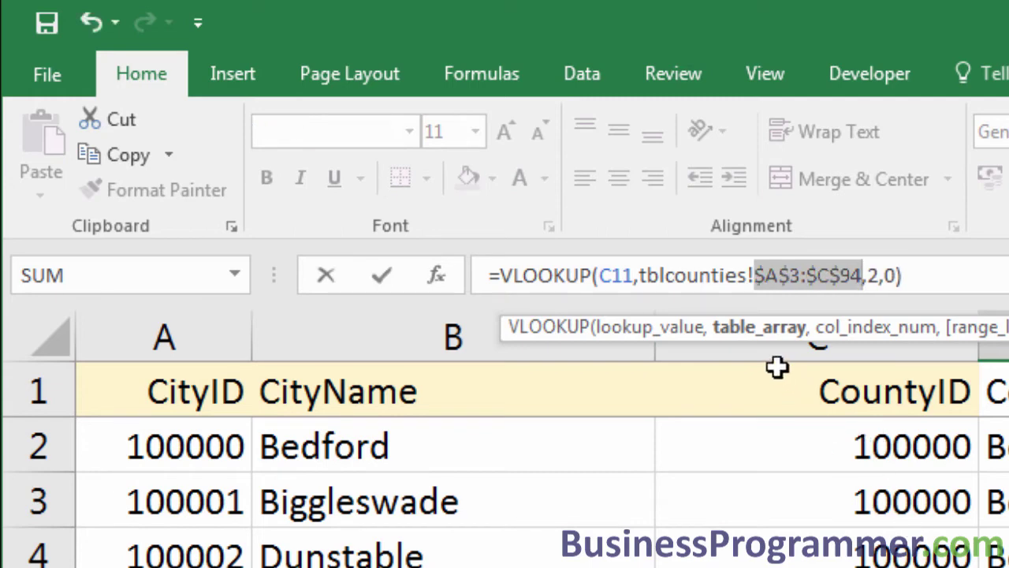
{"action": "left_click", "coordinate": [705, 343]}
{"action": "key", "text": "Return"}
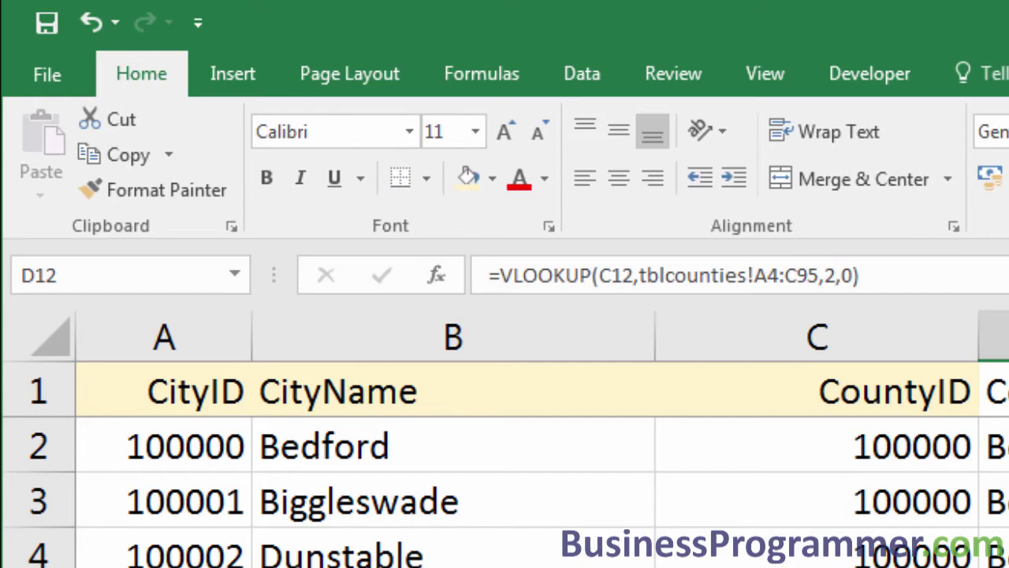
{"action": "key", "text": "Up"}
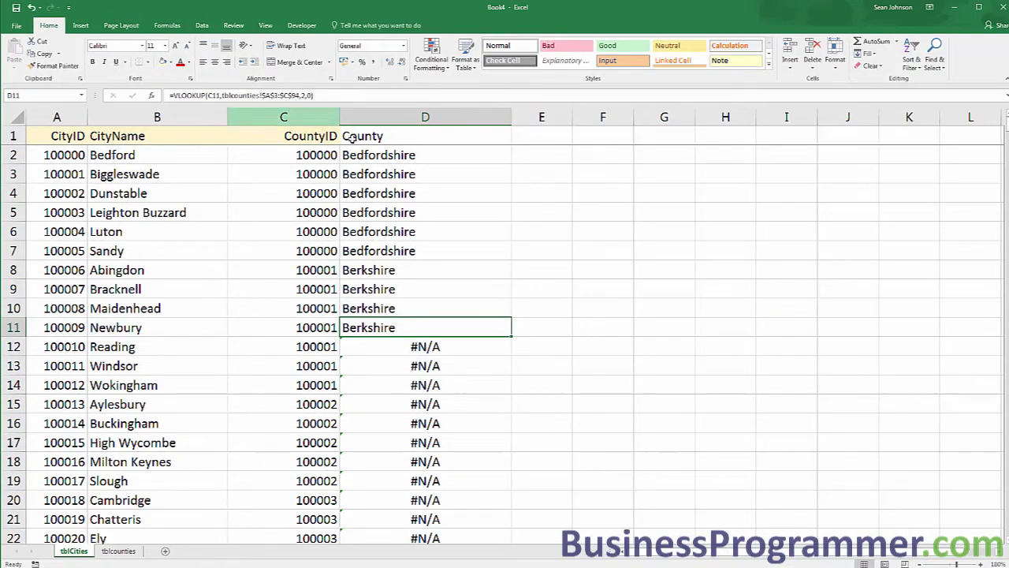
Step: Refill column D with the Counties-named VLOOKUP from D2 and spot-check formulas down the column
{"action": "double_click", "coordinate": [511, 336]}
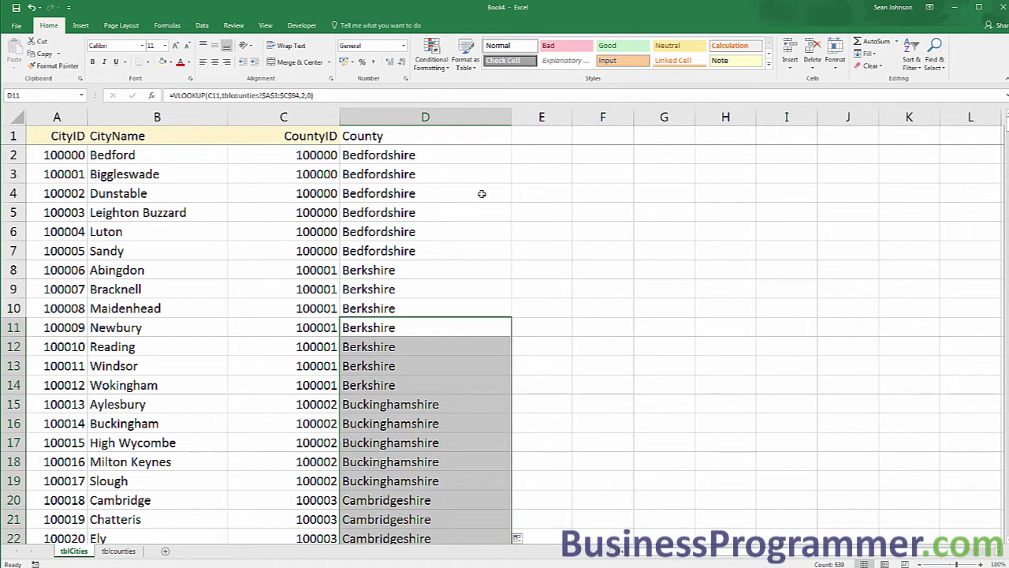
{"action": "left_click", "coordinate": [457, 158]}
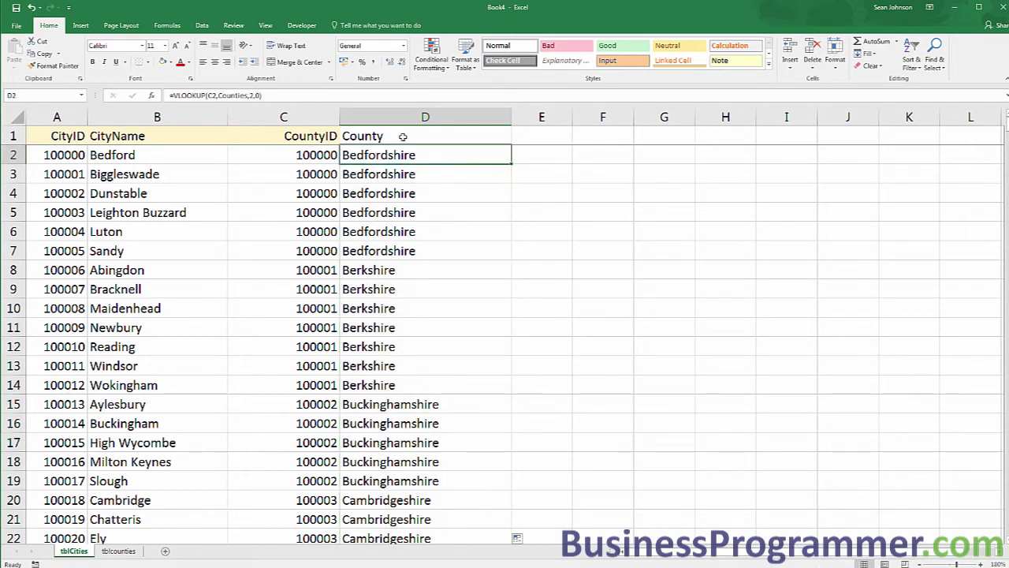
{"action": "double_click", "coordinate": [512, 163]}
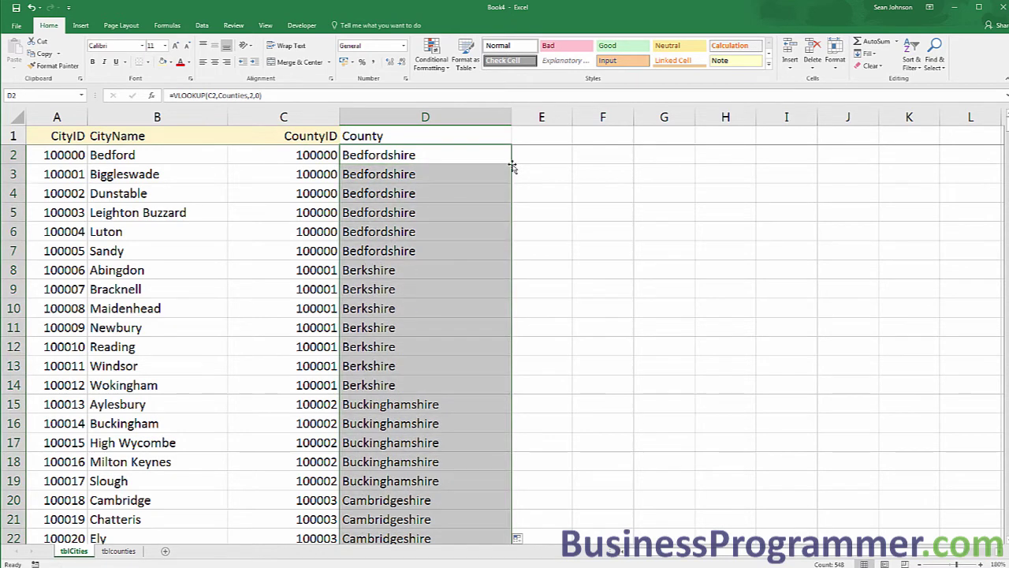
{"action": "left_click", "coordinate": [400, 368]}
{"action": "key", "text": "Down"}
{"action": "key", "text": "Down"}
{"action": "key", "text": "Down"}
{"action": "key", "text": "Down"}
{"action": "key", "text": "Down"}
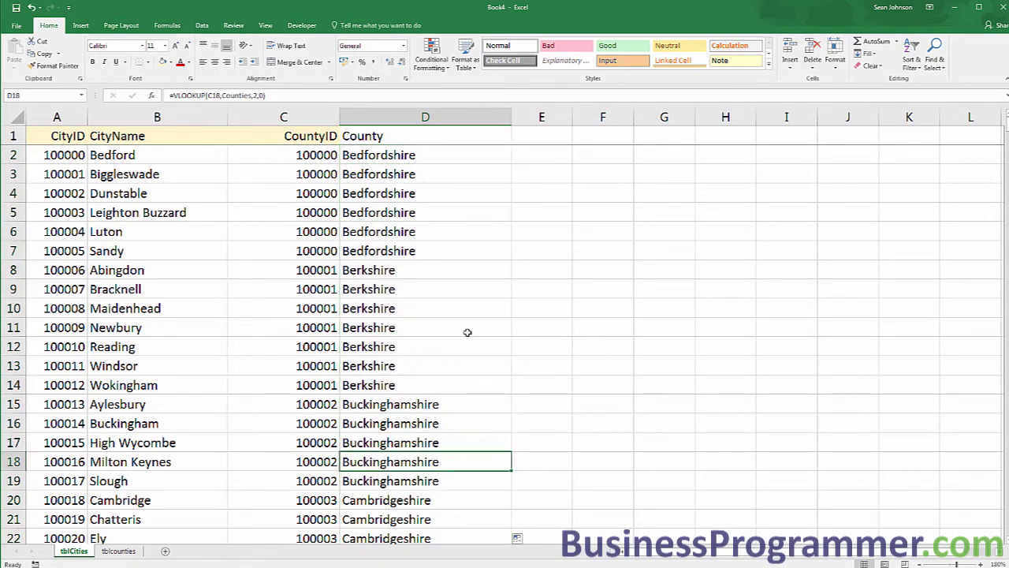
{"action": "scroll", "coordinate": [463, 338], "scroll_direction": "down", "scroll_amount": 20}
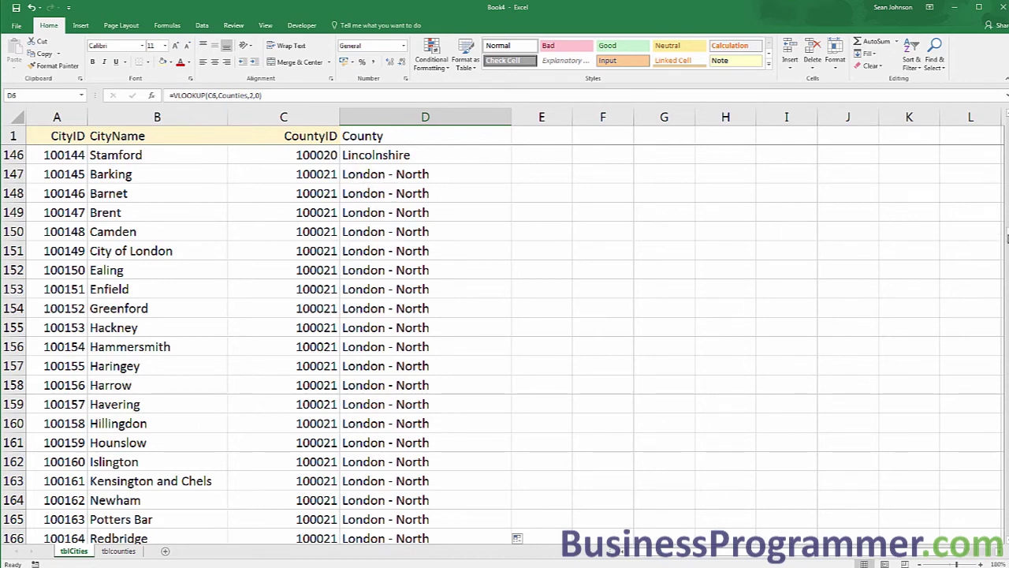
Step: Select the London - North results D147:D172, then go to the tblcounties sheet
{"action": "left_click", "coordinate": [417, 175]}
{"action": "left_click_drag", "start_coordinate": [417, 176], "coordinate": [483, 238]}
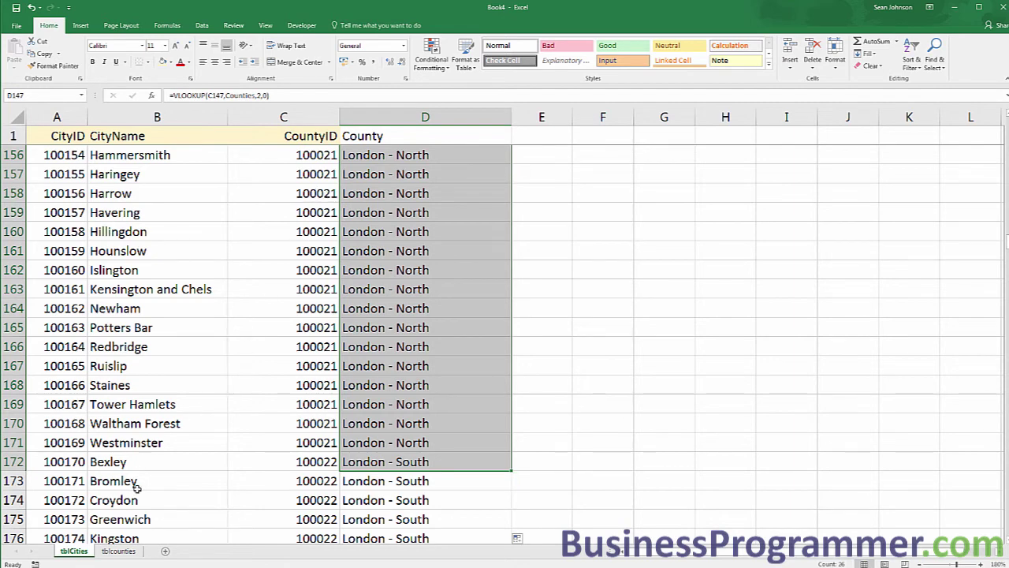
{"action": "left_click", "coordinate": [118, 551]}
{"action": "scroll", "coordinate": [300, 263], "scroll_direction": "up", "scroll_amount": 20}
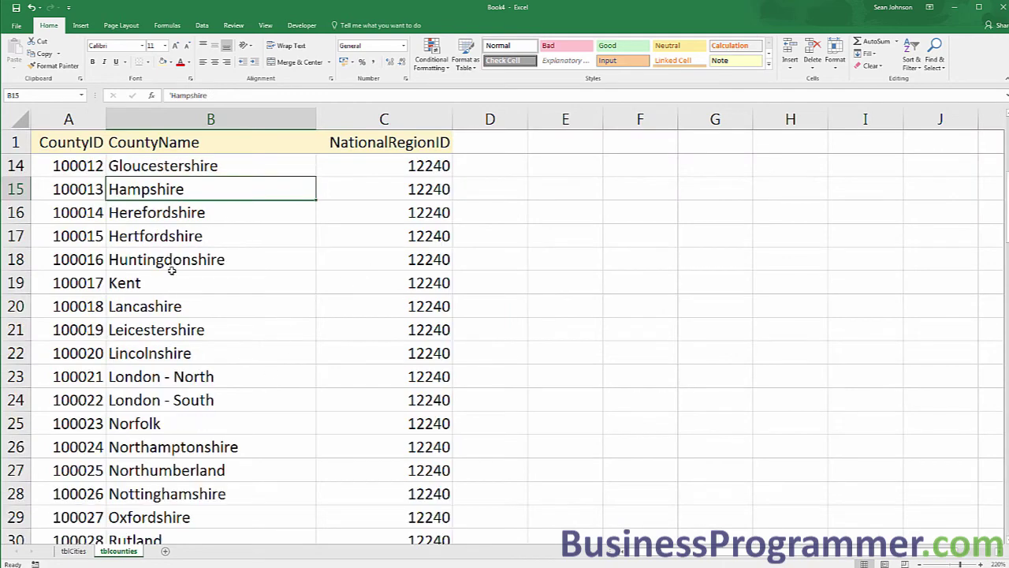
{"action": "scroll", "coordinate": [172, 271], "scroll_direction": "up", "scroll_amount": 3}
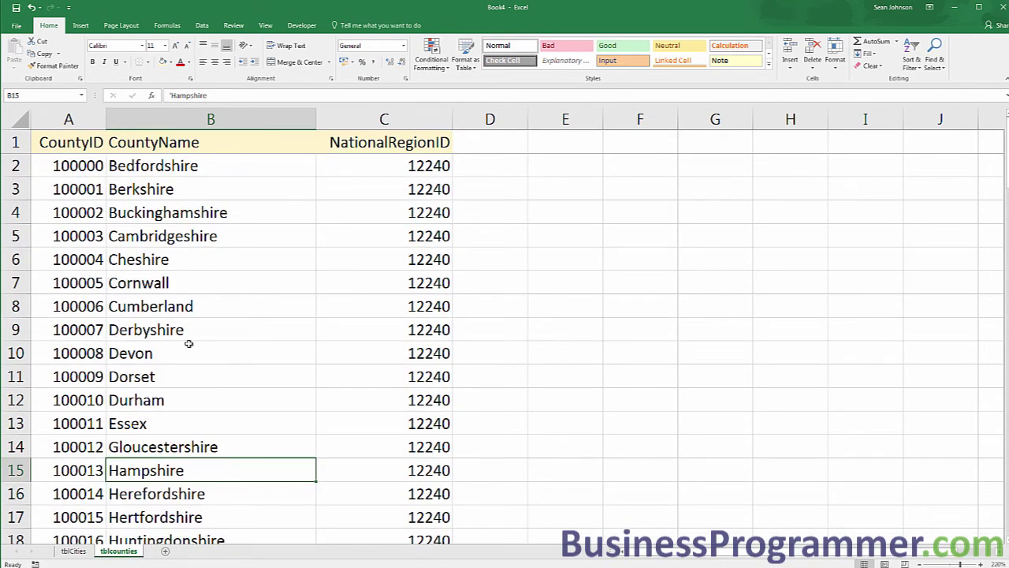
{"action": "scroll", "coordinate": [190, 345], "scroll_direction": "down", "scroll_amount": 5}
Step: Rename London - North to London - North East and return to tblCities
{"action": "left_click", "coordinate": [257, 315]}
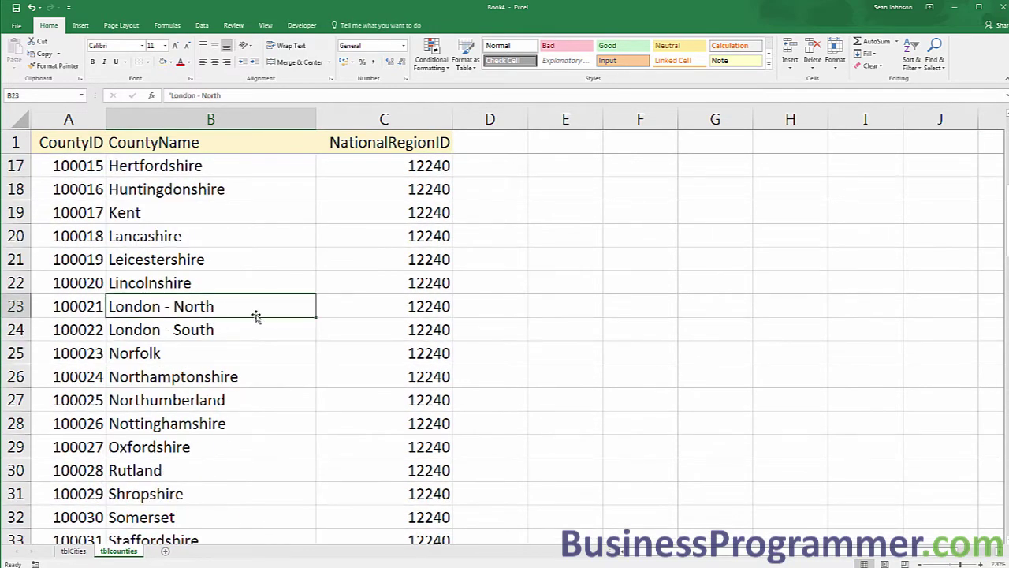
{"action": "left_click", "coordinate": [256, 102]}
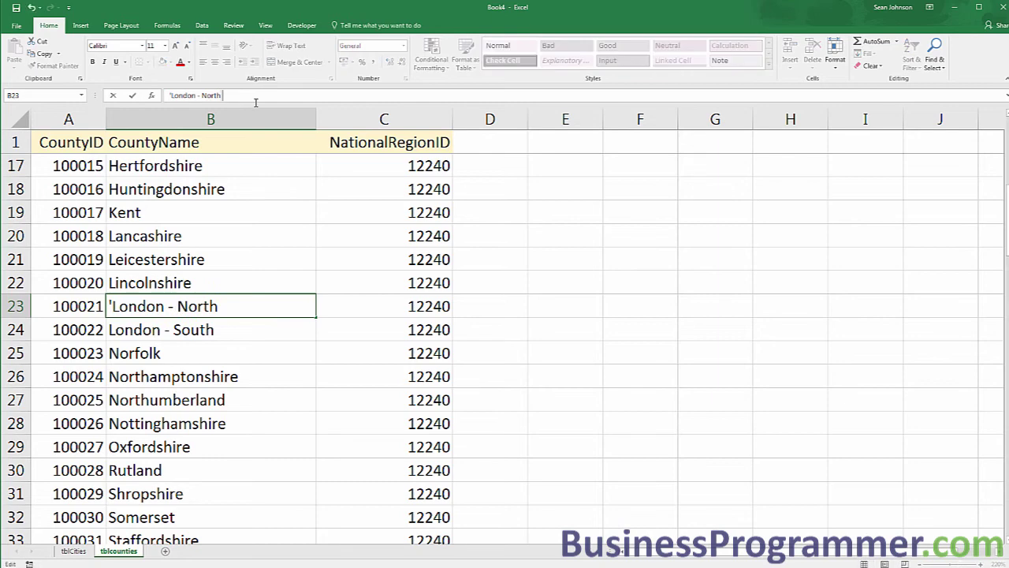
{"action": "type", "text": "East"}
{"action": "key", "text": "Return"}
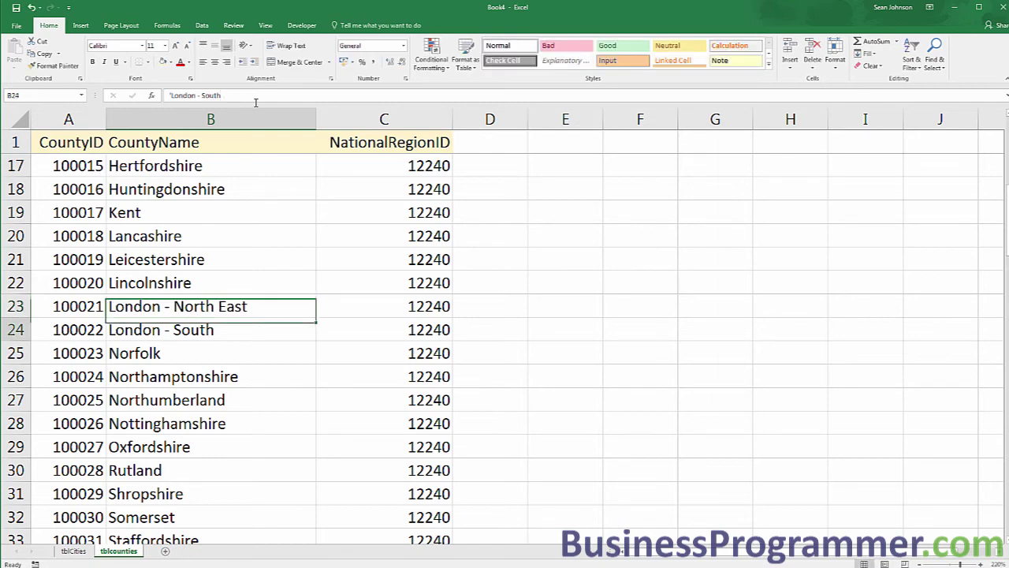
{"action": "key", "text": "ctrl+Page_Up"}
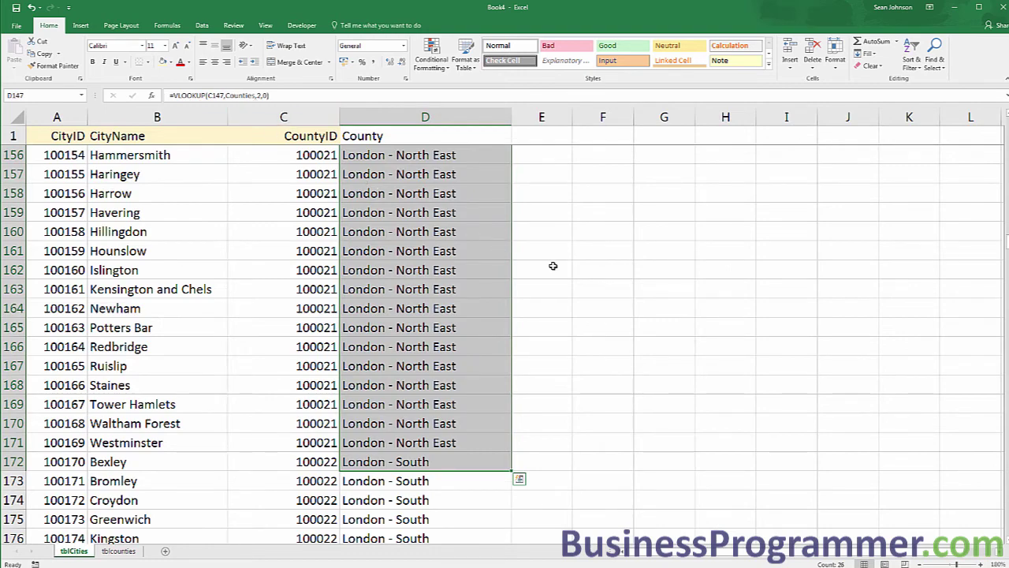
Step: In tblcounties, edit cell B23 from 'London - North East' back to 'London - North'
{"action": "scroll", "coordinate": [552, 266], "scroll_direction": "down", "scroll_amount": 2}
{"action": "scroll", "coordinate": [553, 265], "scroll_direction": "up", "scroll_amount": 7}
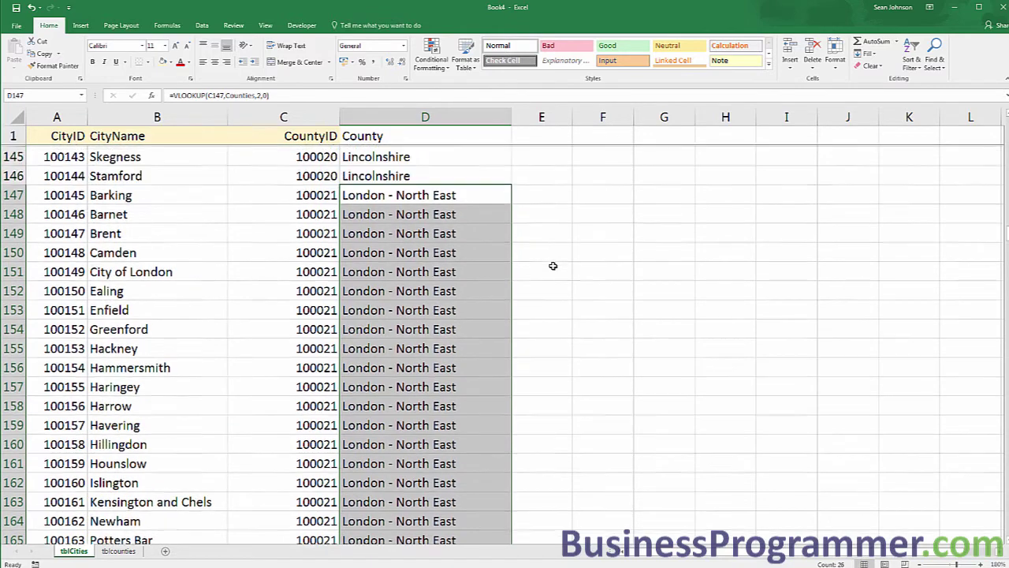
{"action": "scroll", "coordinate": [552, 266], "scroll_direction": "down", "scroll_amount": 1}
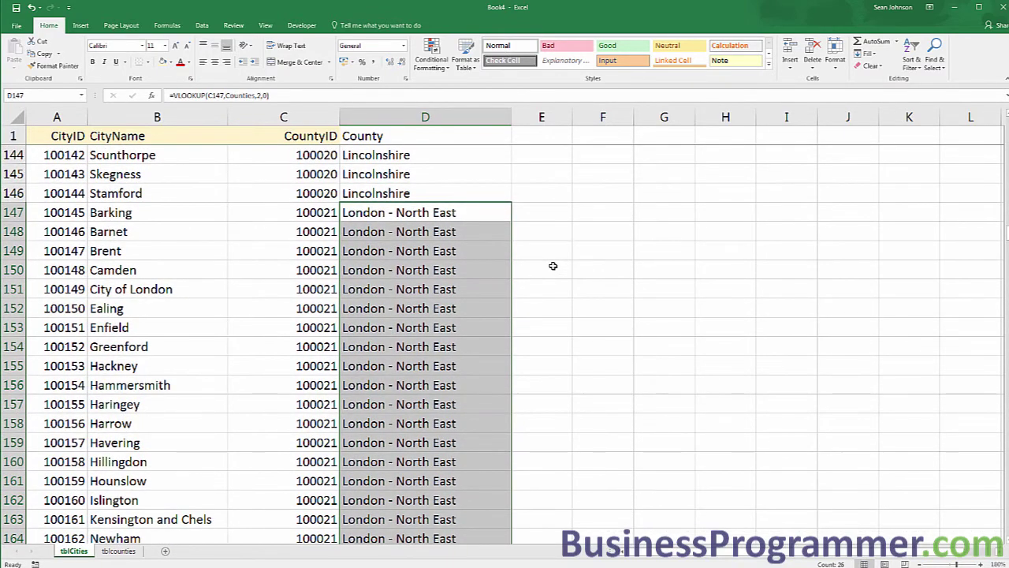
{"action": "scroll", "coordinate": [553, 265], "scroll_direction": "down", "scroll_amount": 1}
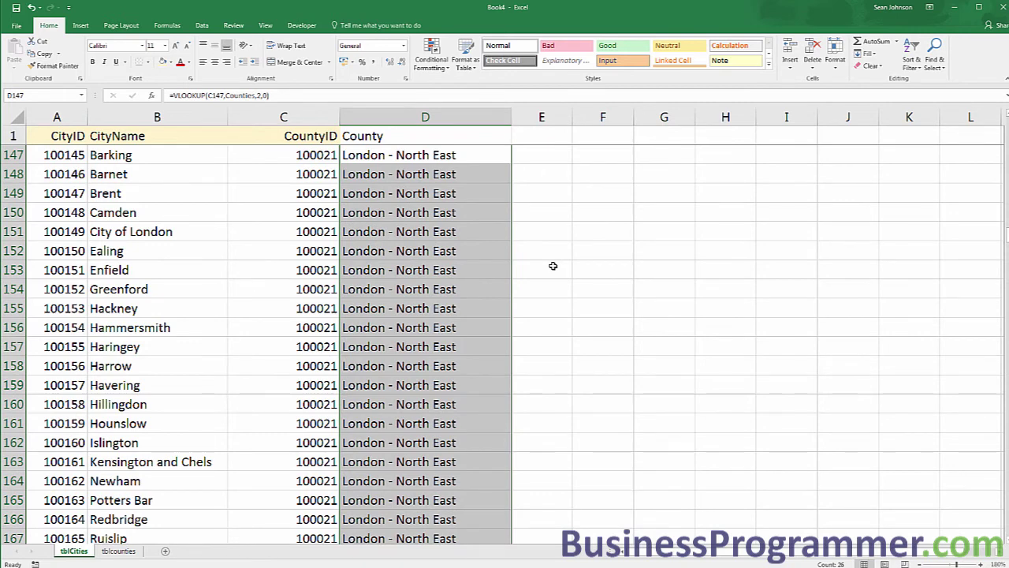
{"action": "key", "text": "ctrl+Page_Down"}
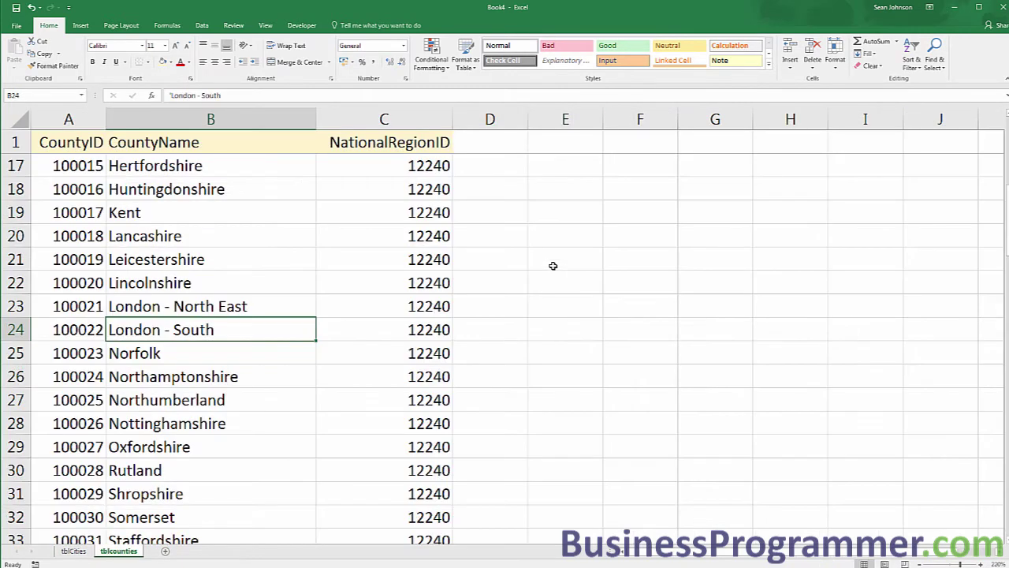
{"action": "left_click", "coordinate": [202, 306]}
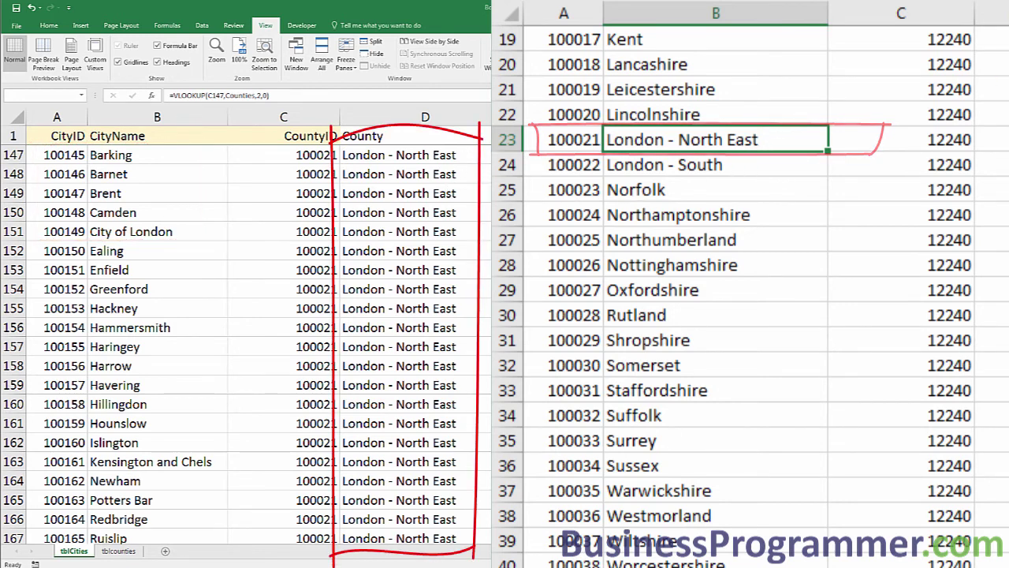
{"action": "key", "text": "F2"}
{"action": "key", "text": "BackSpace"}
{"action": "key", "text": "BackSpace"}
{"action": "key", "text": "BackSpace"}
{"action": "key", "text": "BackSpace"}
{"action": "key", "text": "BackSpace"}
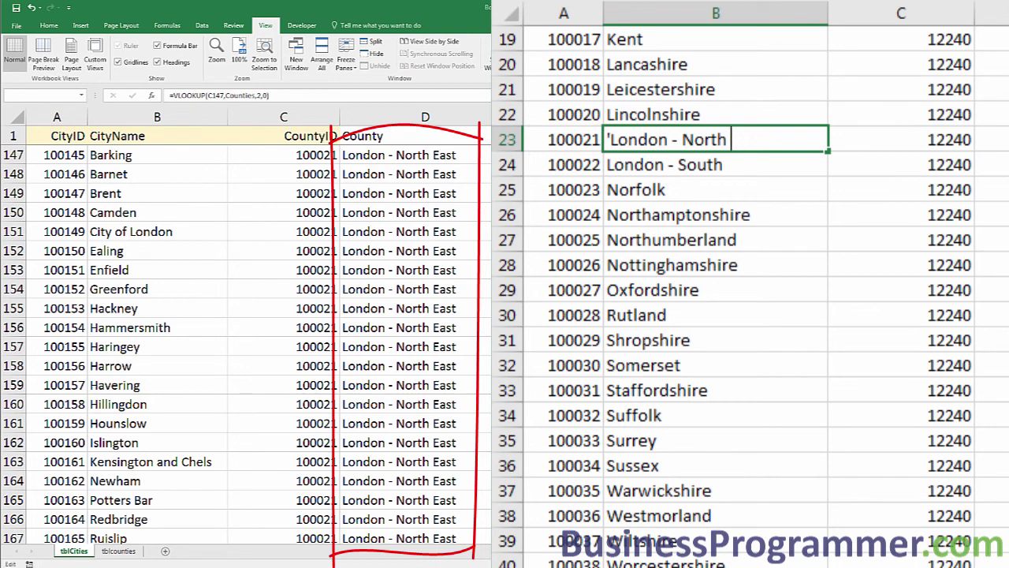
{"action": "key", "text": "Return"}
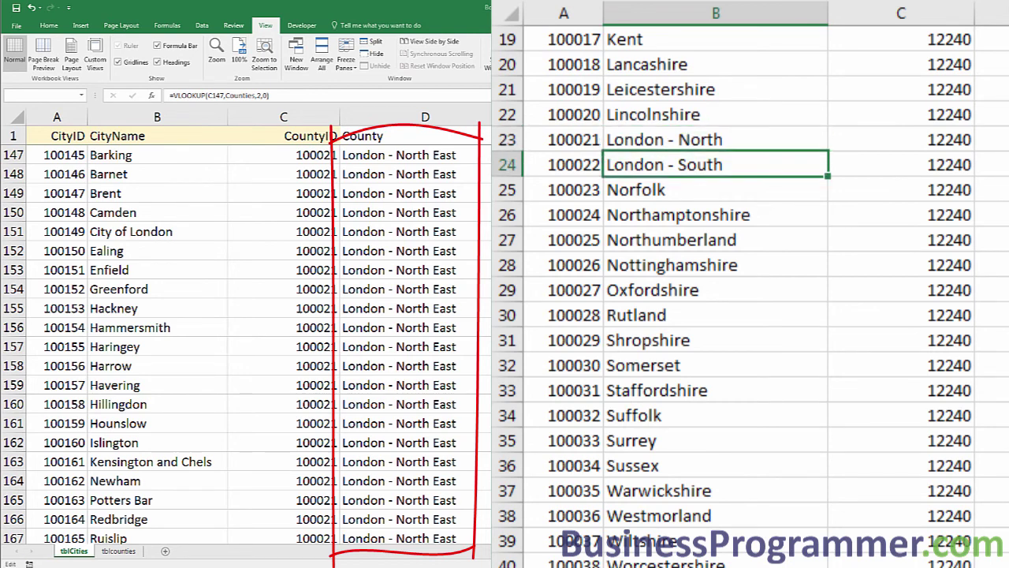